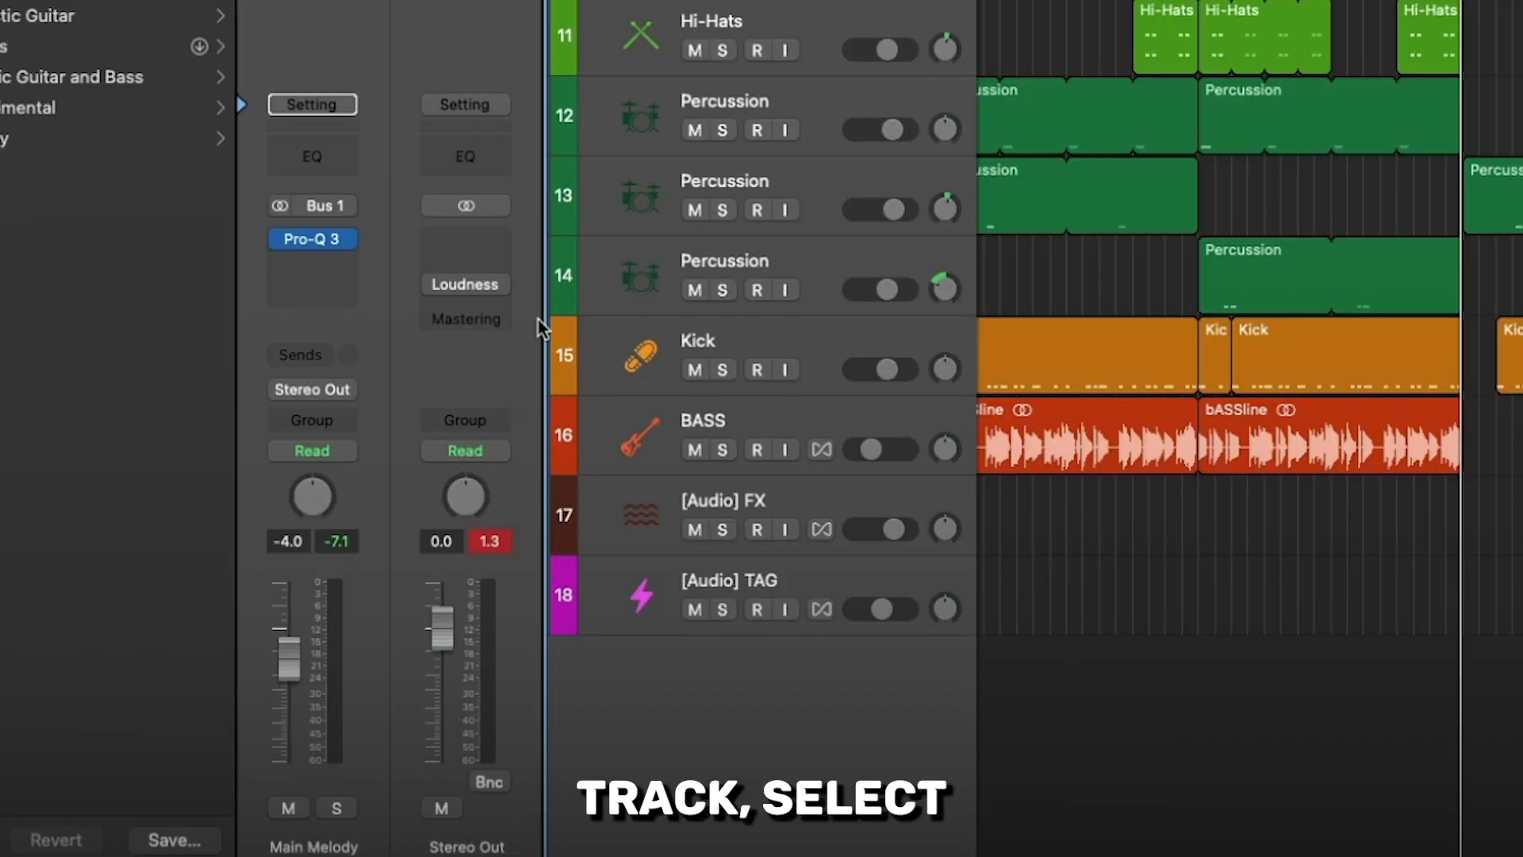
Insert a stereo Adaptive Limiter on the Stereo Out channel and place its window over the arrangement
{"action": "left_click", "coordinate": [465, 252]}
{"action": "mouse_move", "coordinate": [511, 517]}
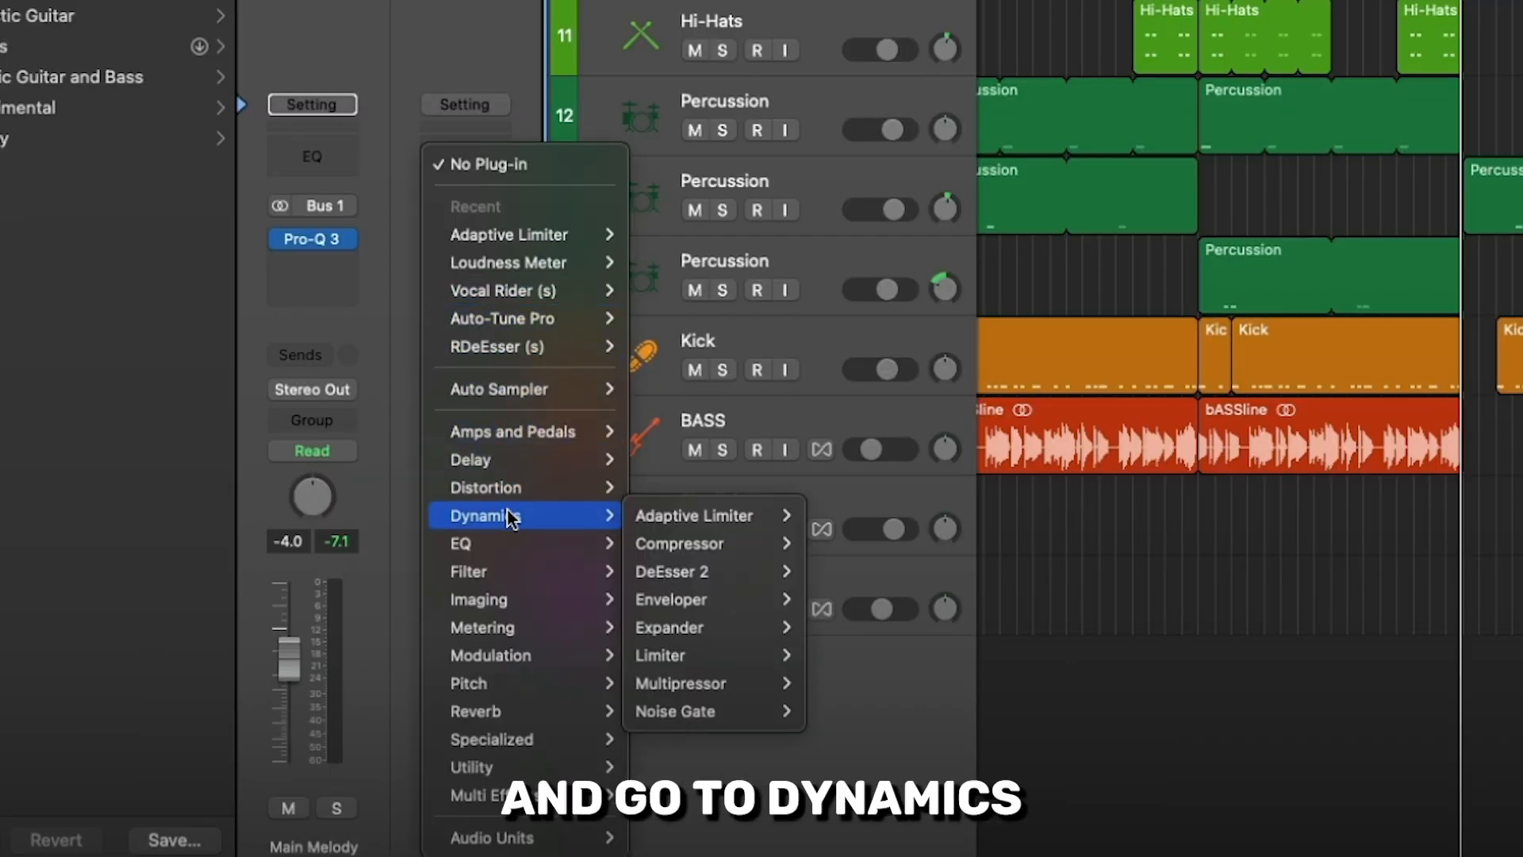
{"action": "mouse_move", "coordinate": [698, 520]}
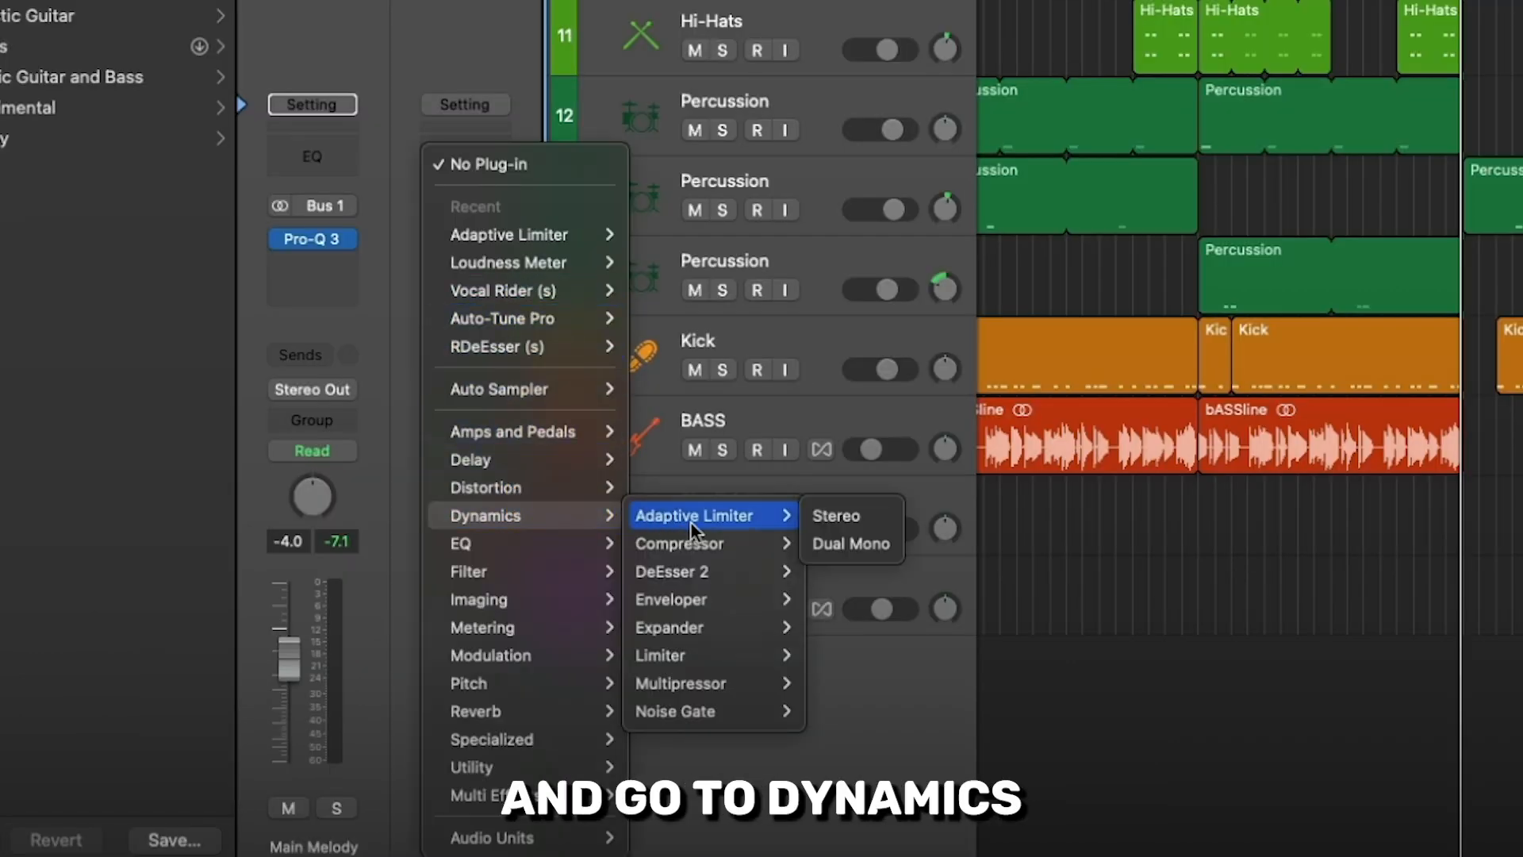
{"action": "left_click", "coordinate": [853, 525]}
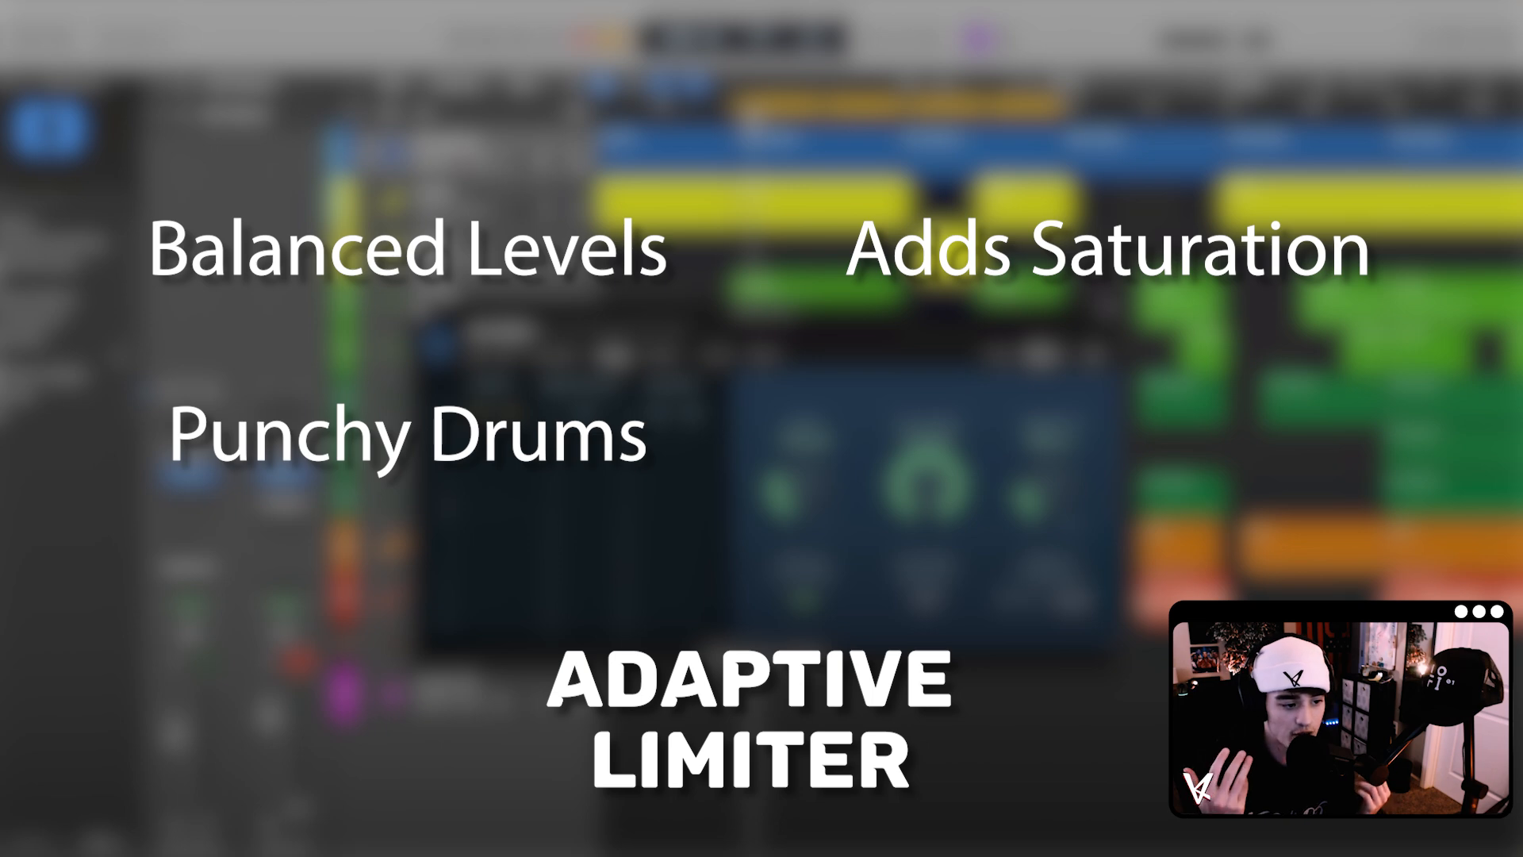
{"action": "left_click_drag", "start_coordinate": [849, 323], "coordinate": [1089, 429]}
{"action": "left_click_drag", "start_coordinate": [728, 421], "coordinate": [460, 356]}
{"action": "left_click_drag", "start_coordinate": [893, 373], "coordinate": [888, 394]}
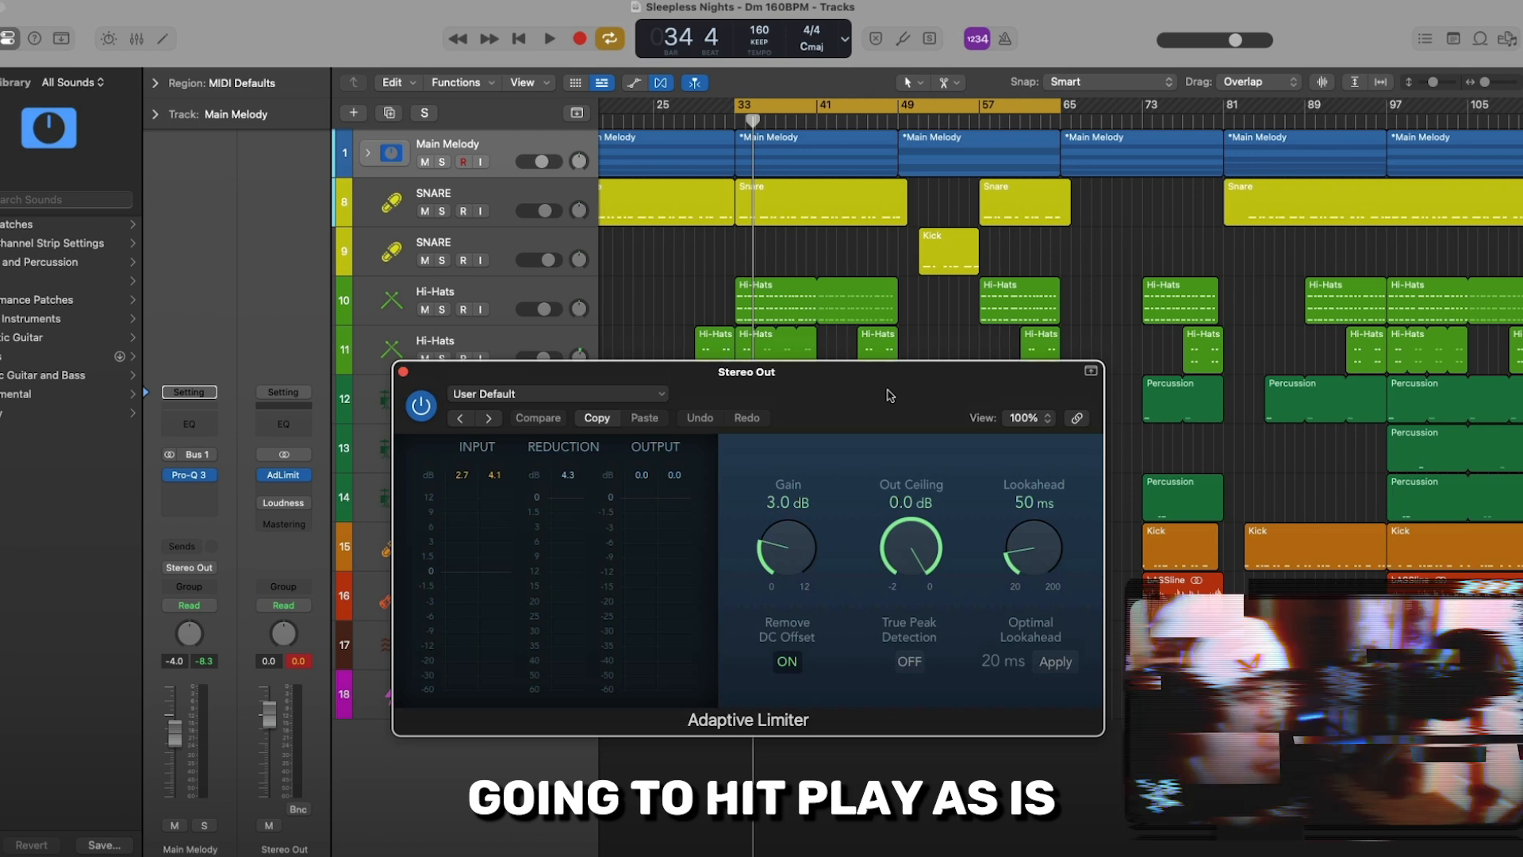
Play the beat to compare it with the Adaptive Limiter bypassed and enabled, leaving the limiter enabled
{"action": "left_click", "coordinate": [911, 542]}
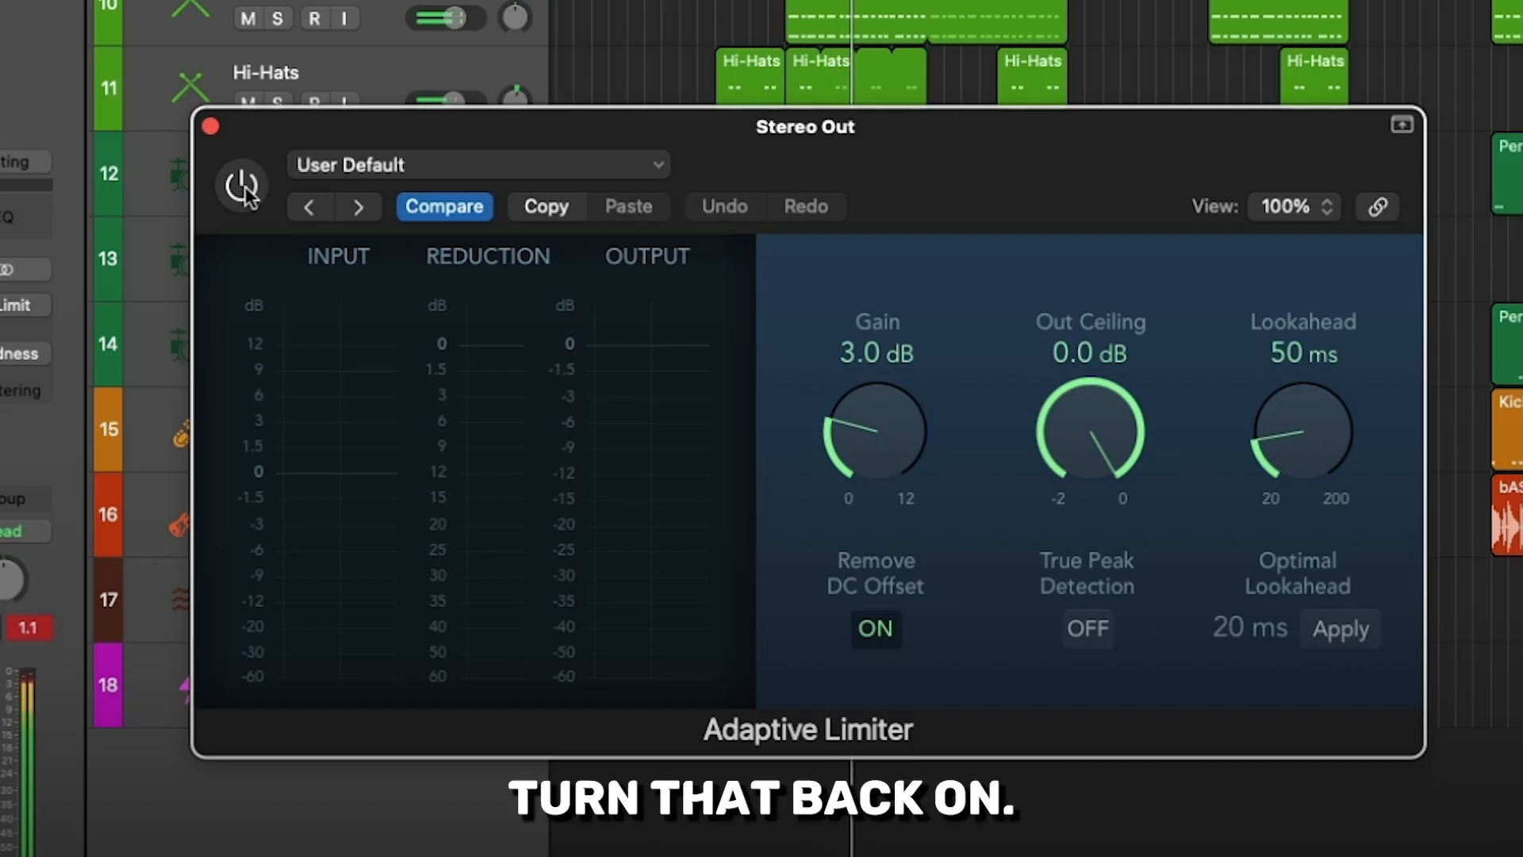
{"action": "left_click", "coordinate": [242, 186]}
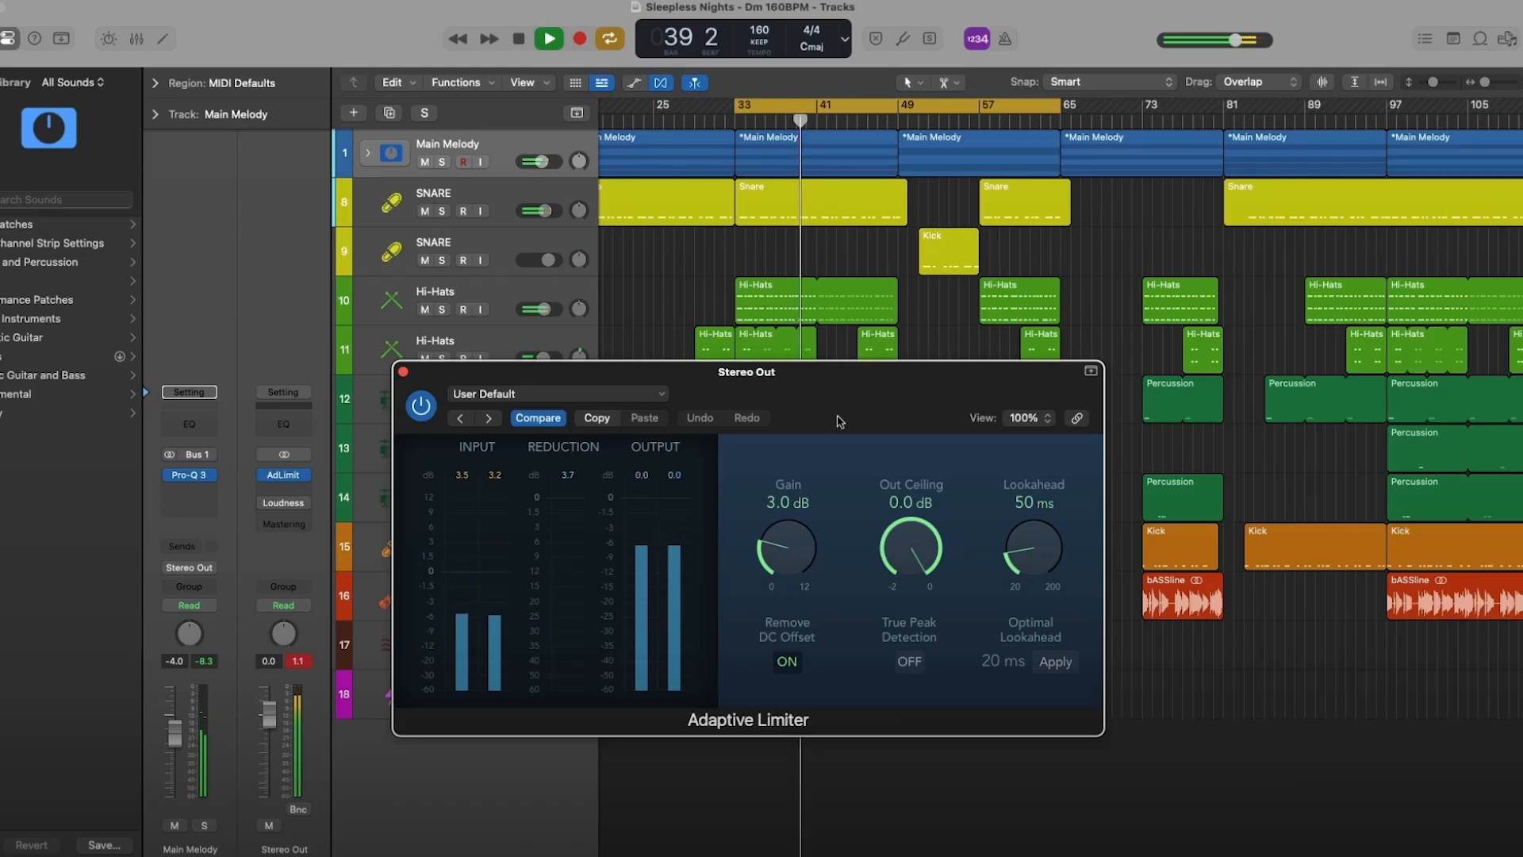
{"action": "key", "text": "space"}
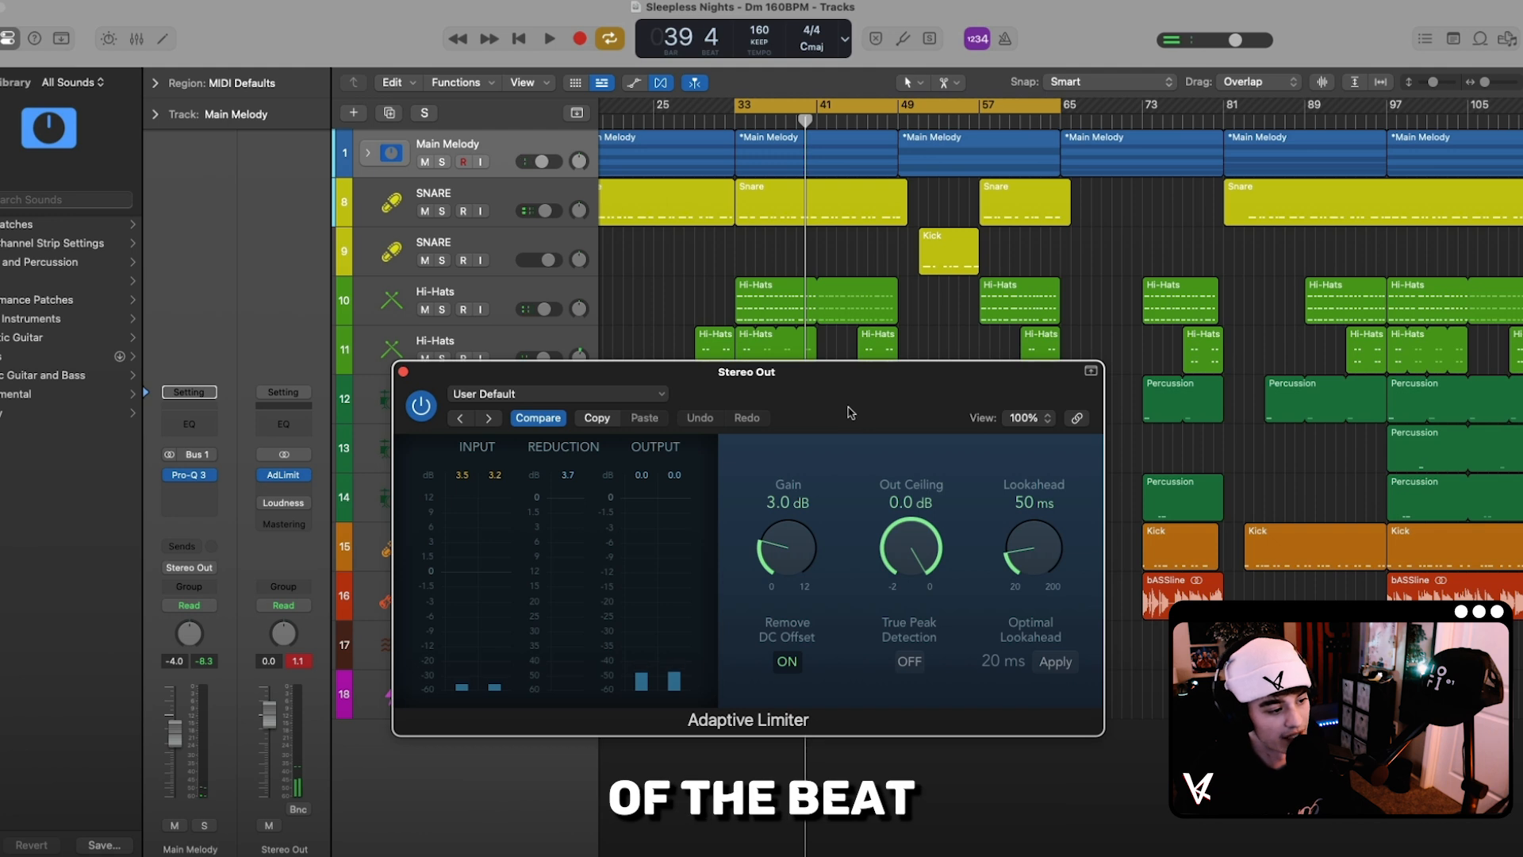
Set the Adaptive Limiter's Gain to 0.0 dB and its Out Ceiling to -0.1 dB
{"action": "left_click_drag", "start_coordinate": [851, 412], "coordinate": [873, 459]}
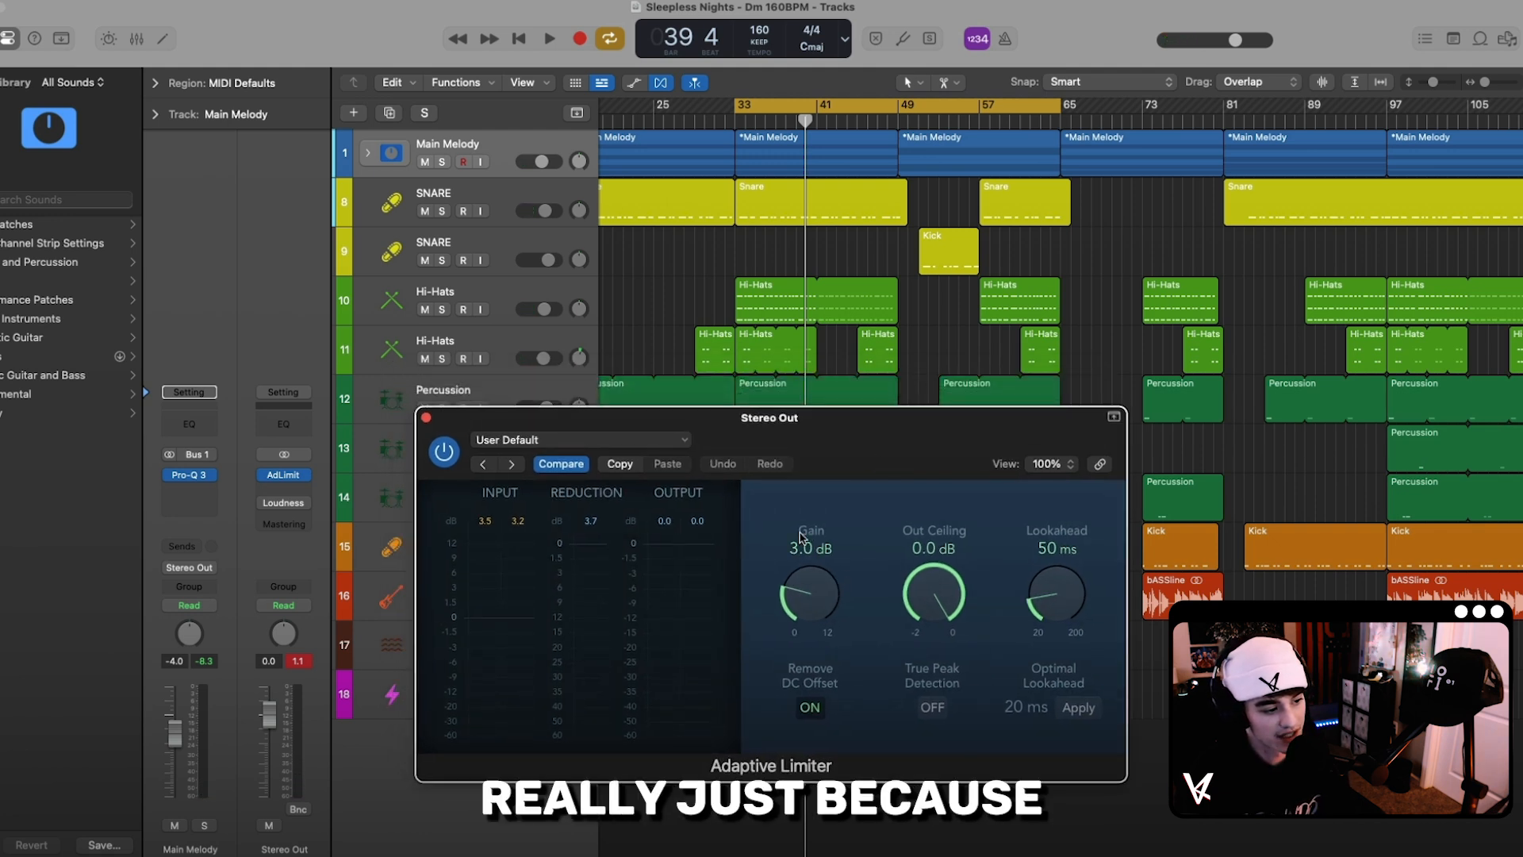
{"action": "left_click_drag", "start_coordinate": [857, 429], "coordinate": [906, 402]}
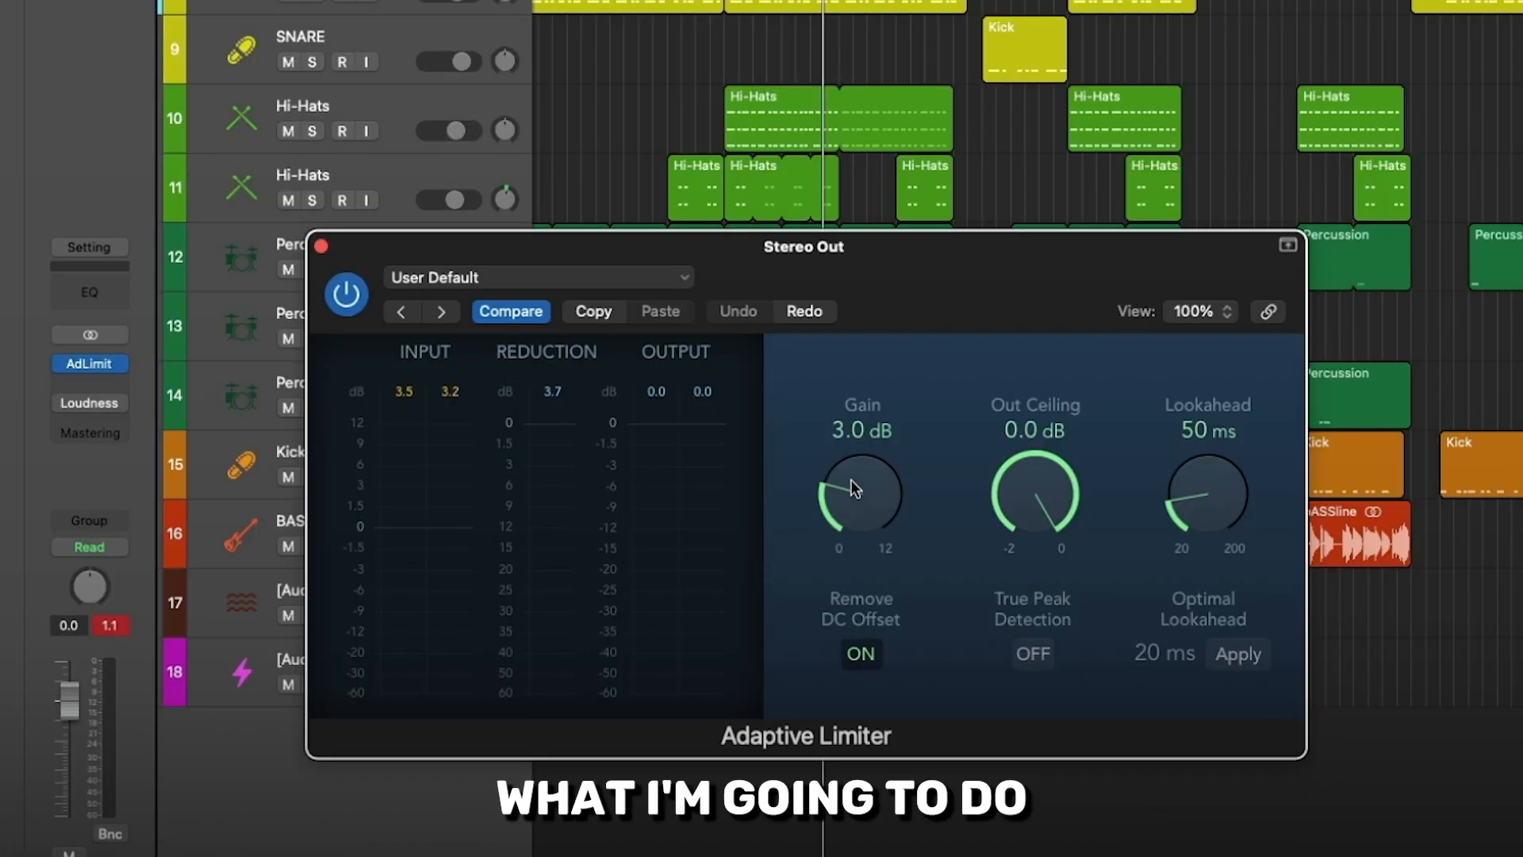
{"action": "left_click_drag", "start_coordinate": [850, 479], "coordinate": [865, 579]}
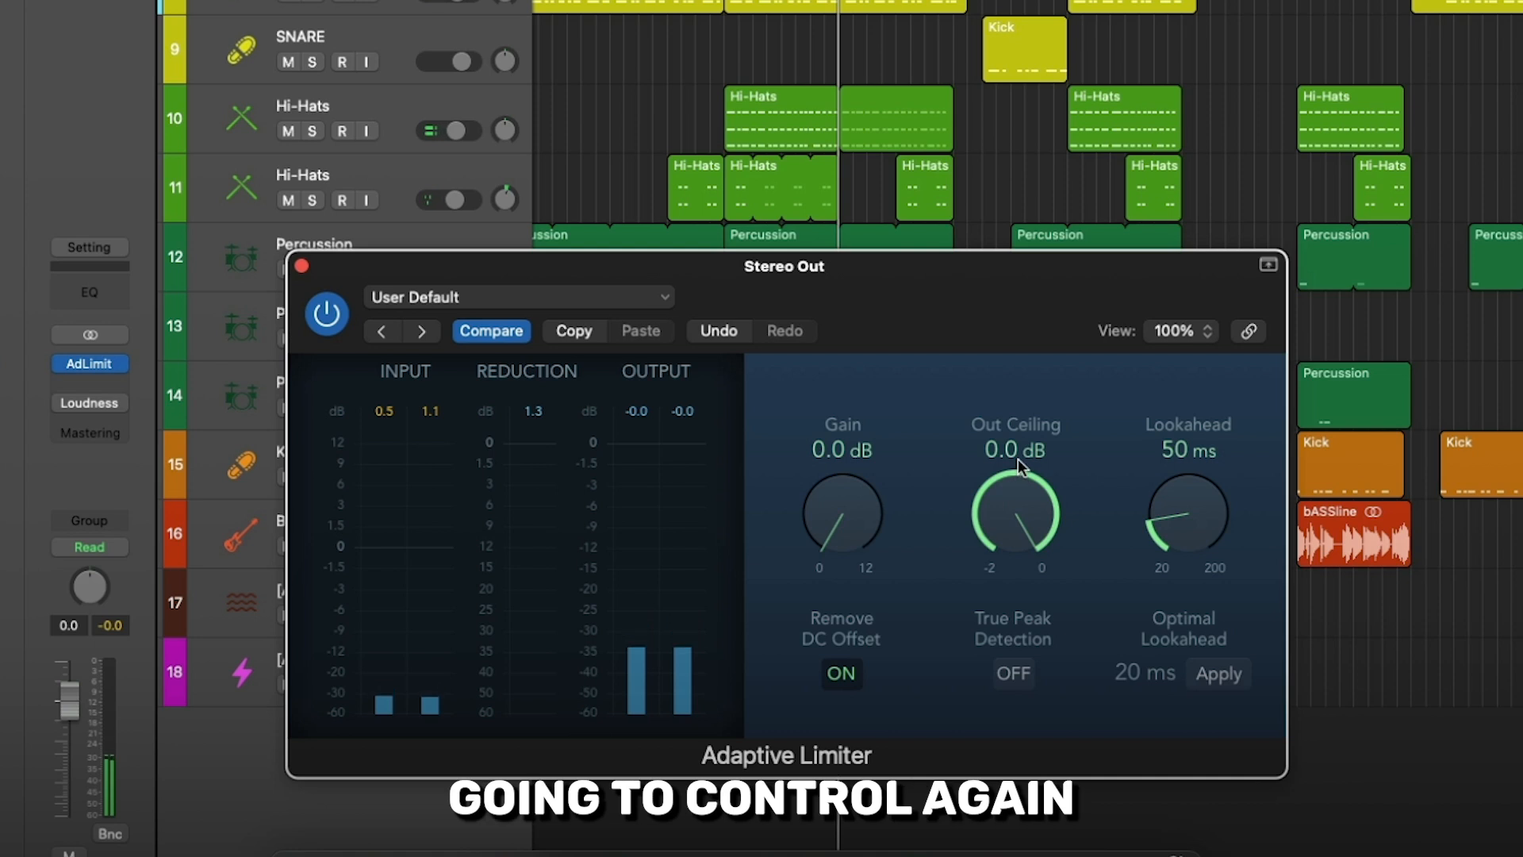
{"action": "left_click_drag", "start_coordinate": [1017, 458], "coordinate": [1020, 507]}
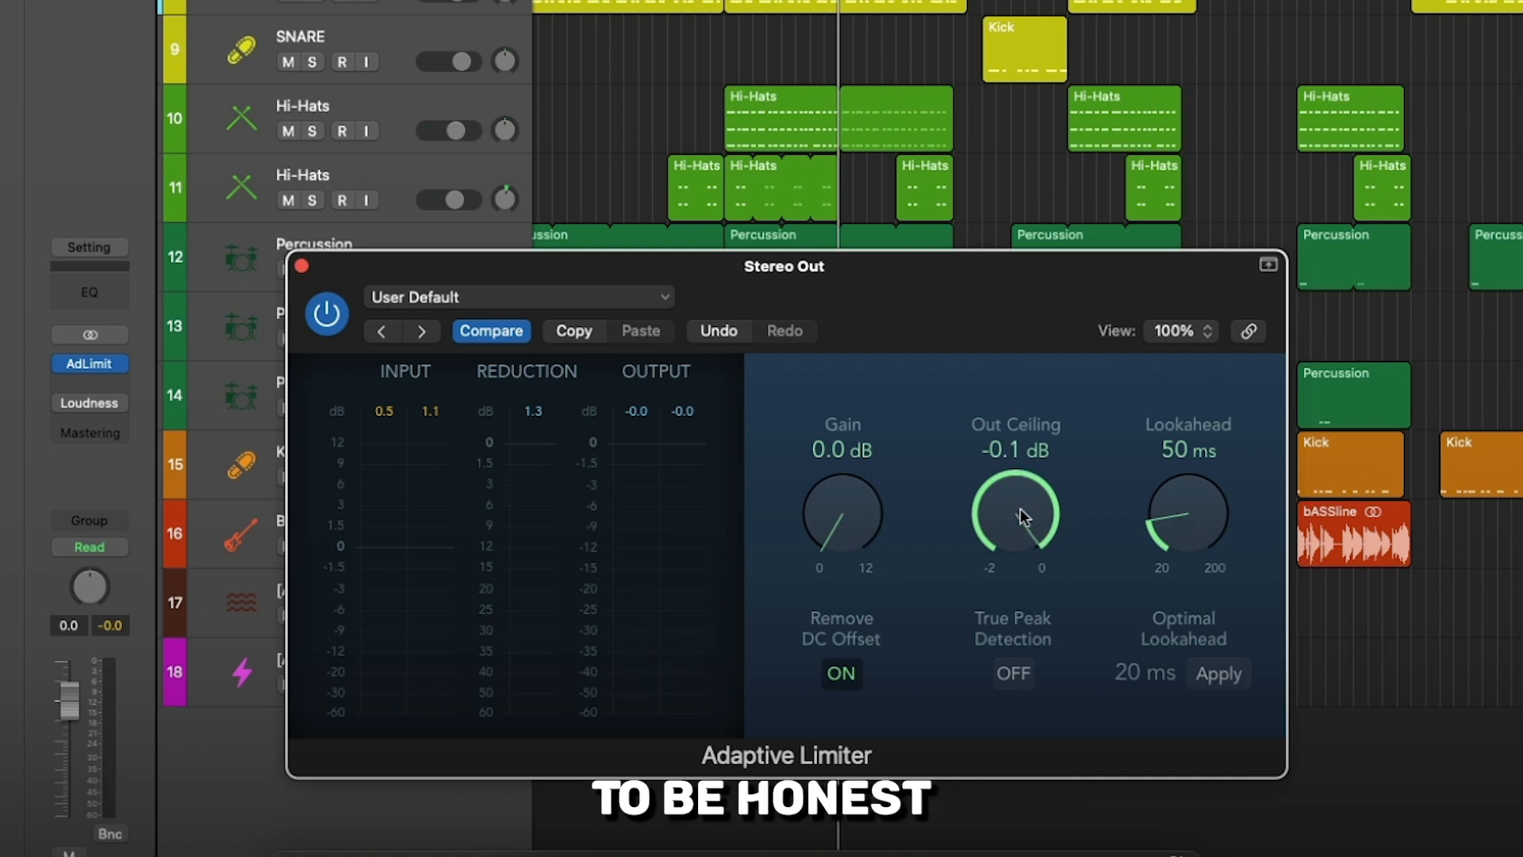
{"action": "left_click_drag", "start_coordinate": [1026, 278], "coordinate": [971, 253]}
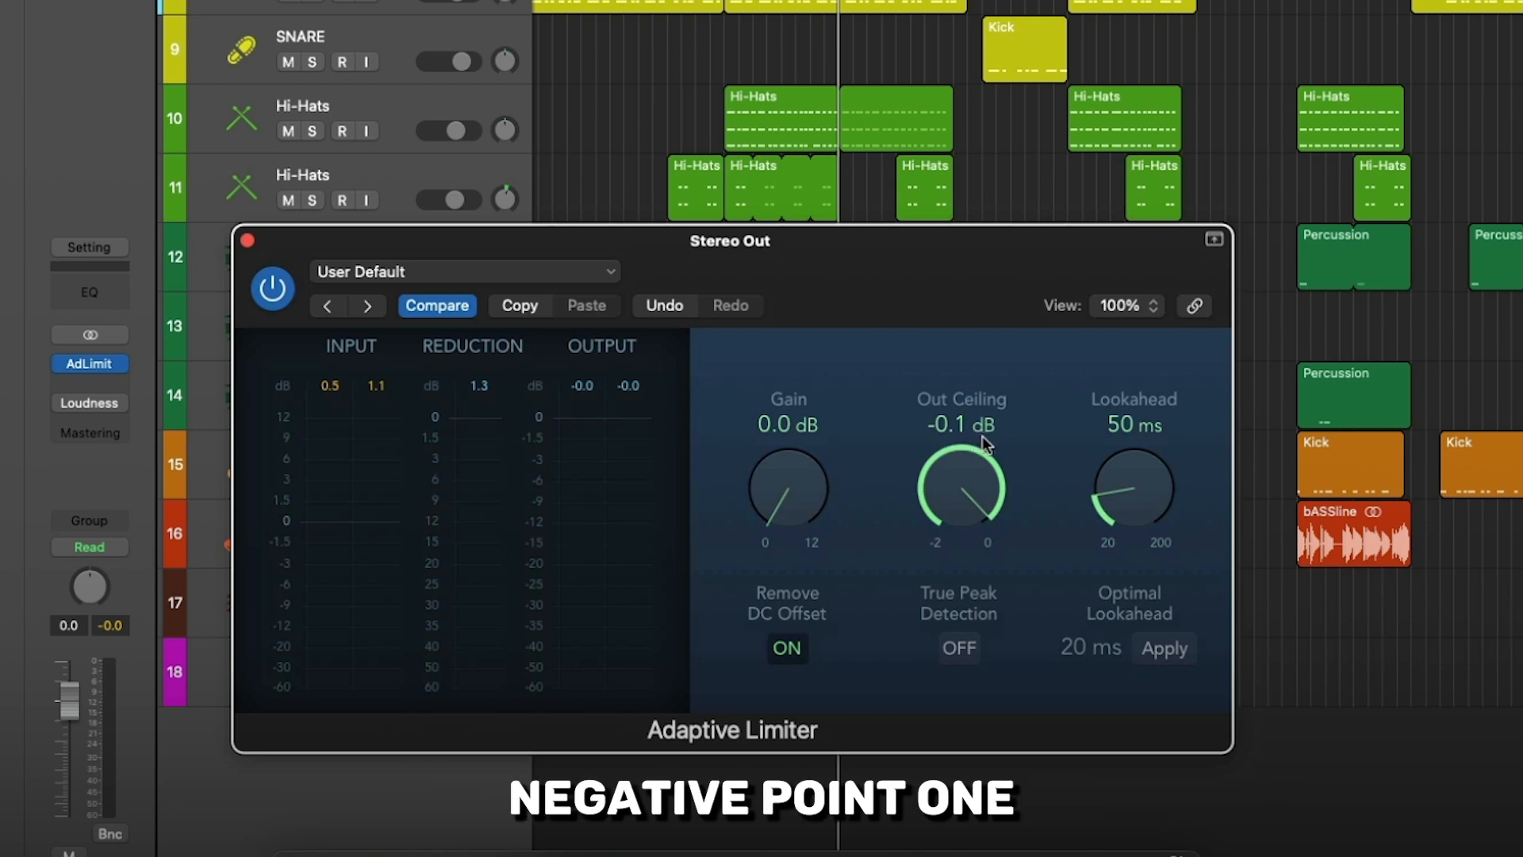
Apply the optimal lookahead of 20 ms in the Adaptive Limiter
{"action": "left_click", "coordinate": [1154, 648]}
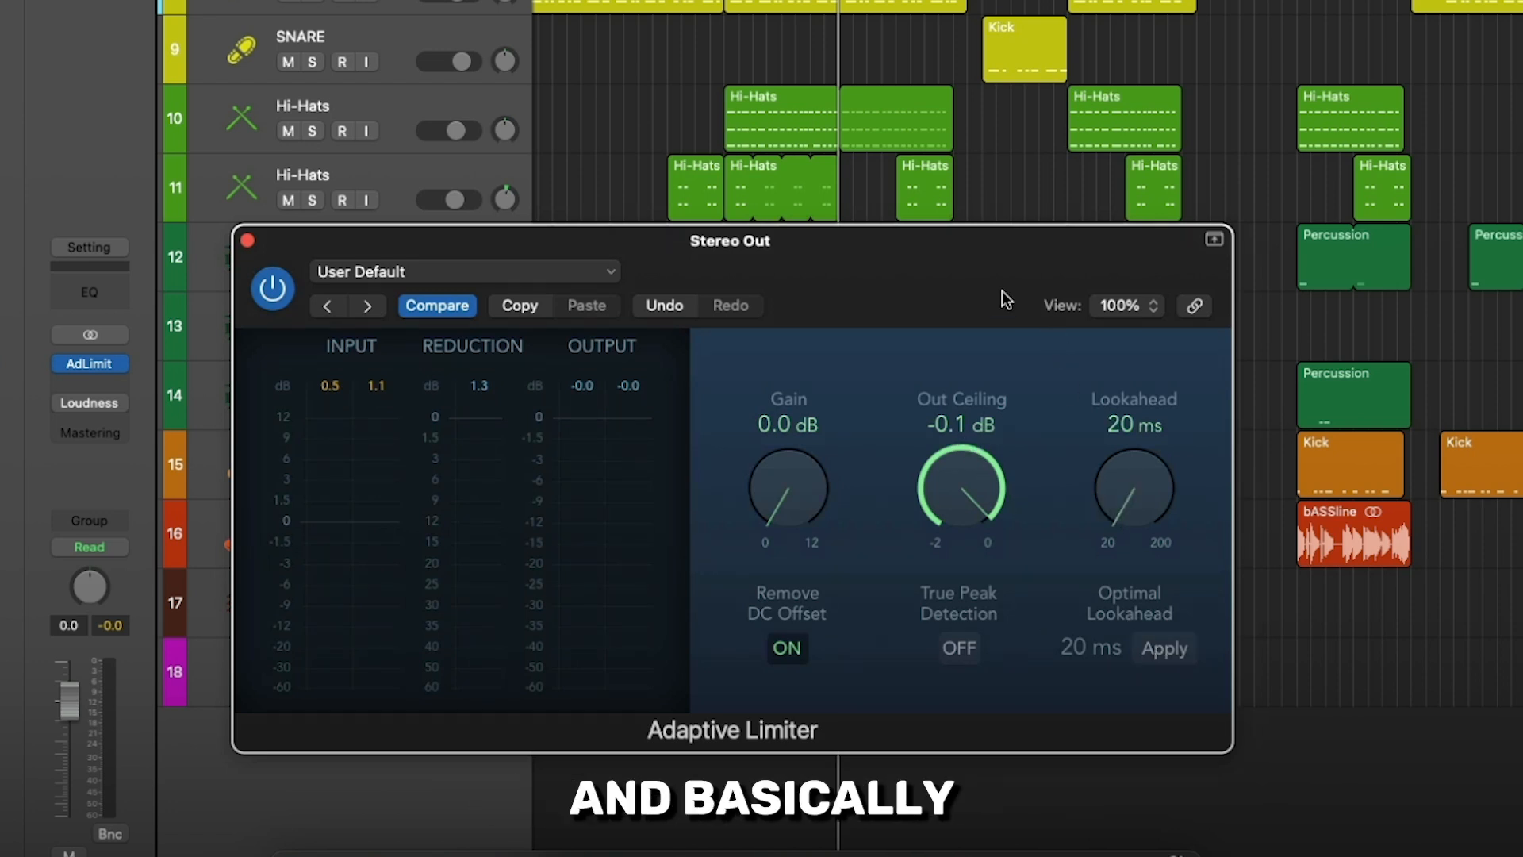
{"action": "left_click_drag", "start_coordinate": [1002, 293], "coordinate": [1040, 323]}
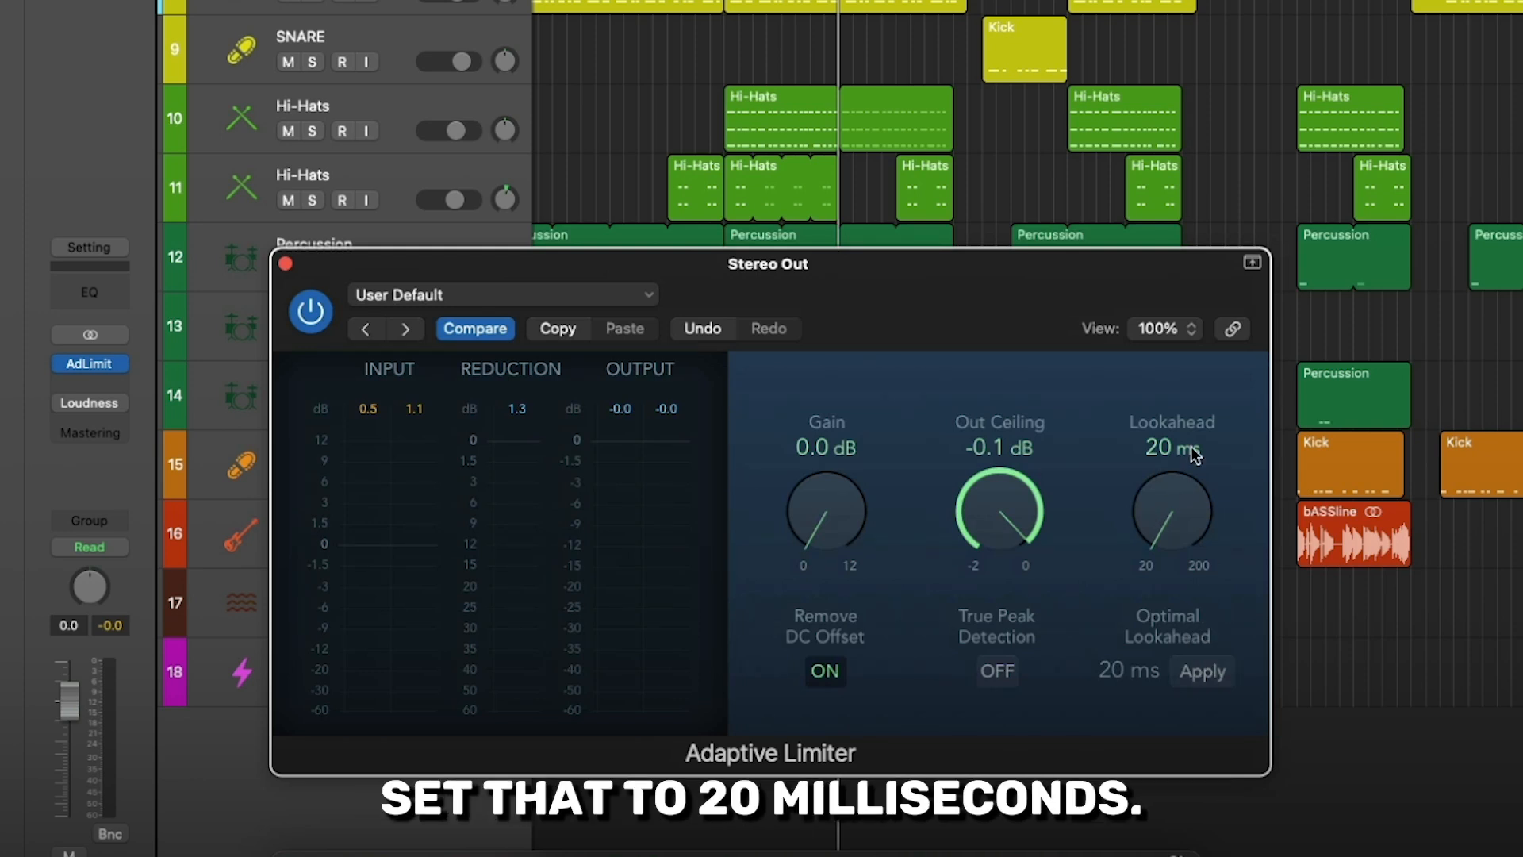
{"action": "left_click_drag", "start_coordinate": [1002, 291], "coordinate": [1006, 276]}
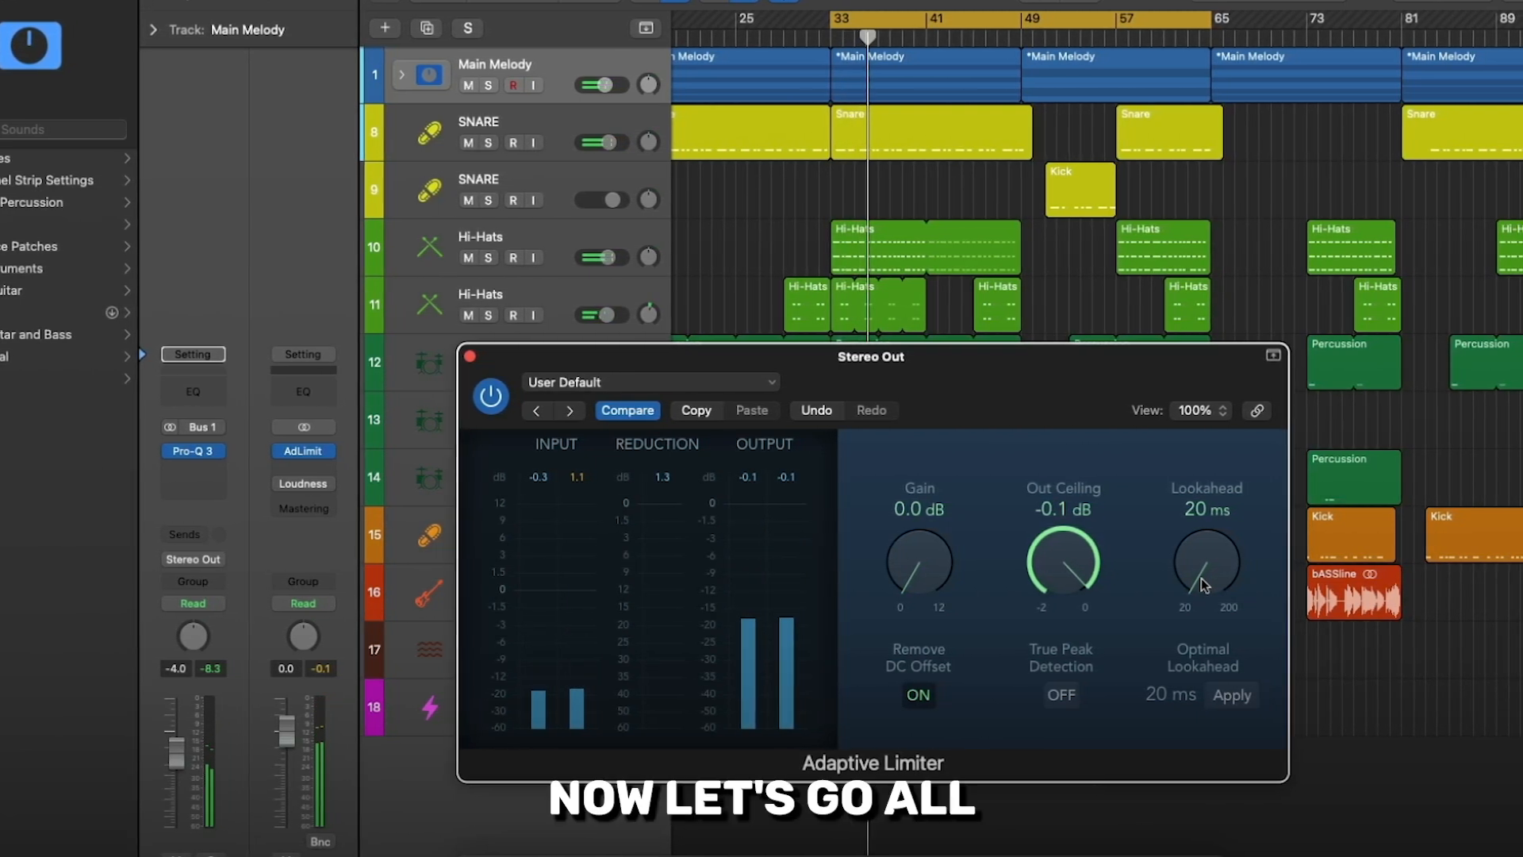
Audition the limiter's Lookahead at 200 ms against 20 ms during playback, ending on 20 ms
{"action": "left_click_drag", "start_coordinate": [1202, 585], "coordinate": [1202, 141]}
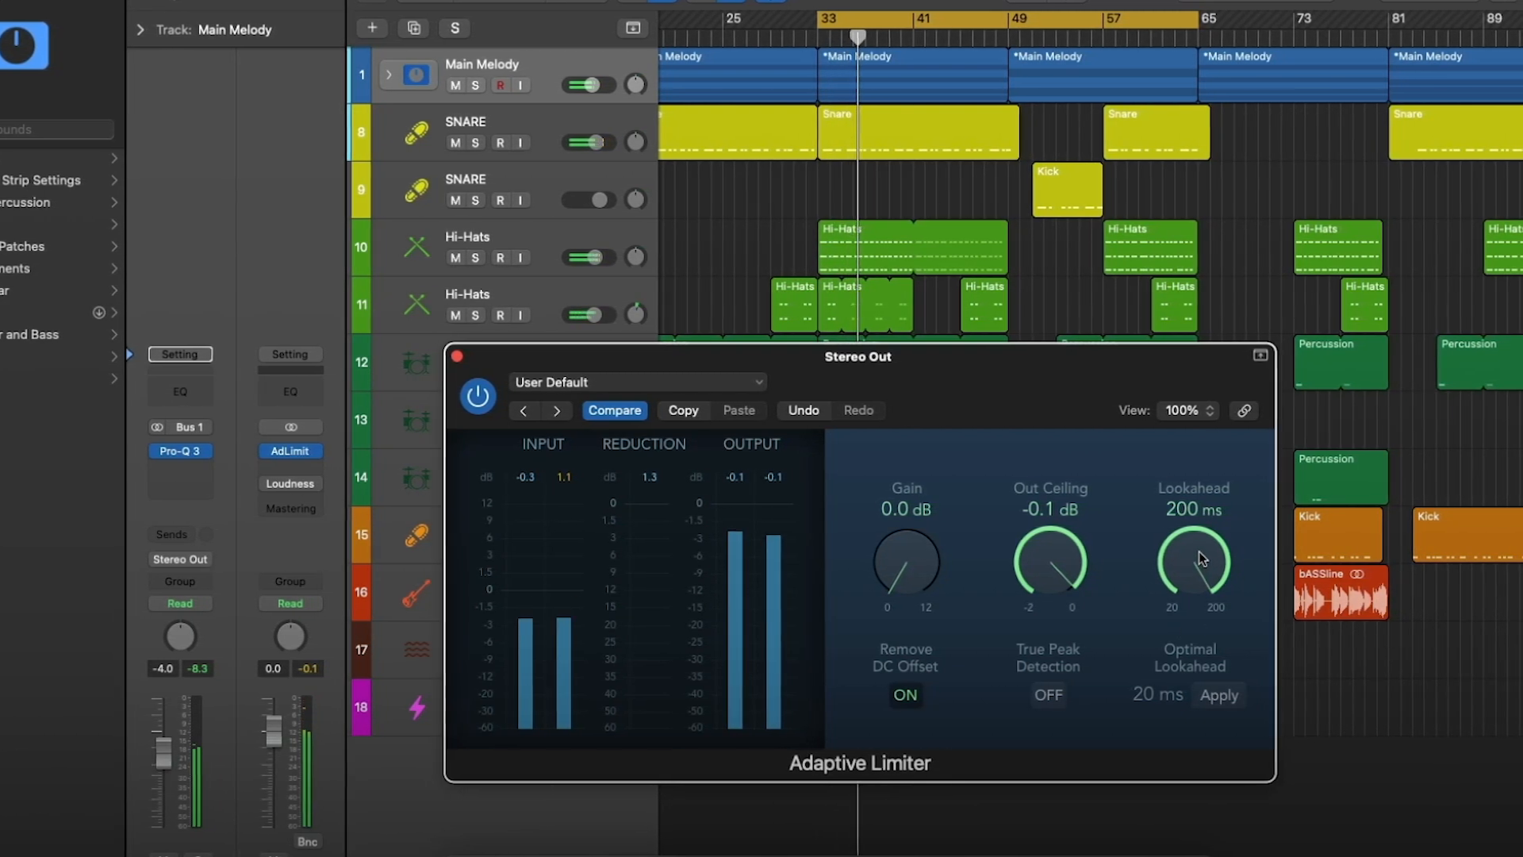
{"action": "left_click_drag", "start_coordinate": [1202, 559], "coordinate": [1201, 852]}
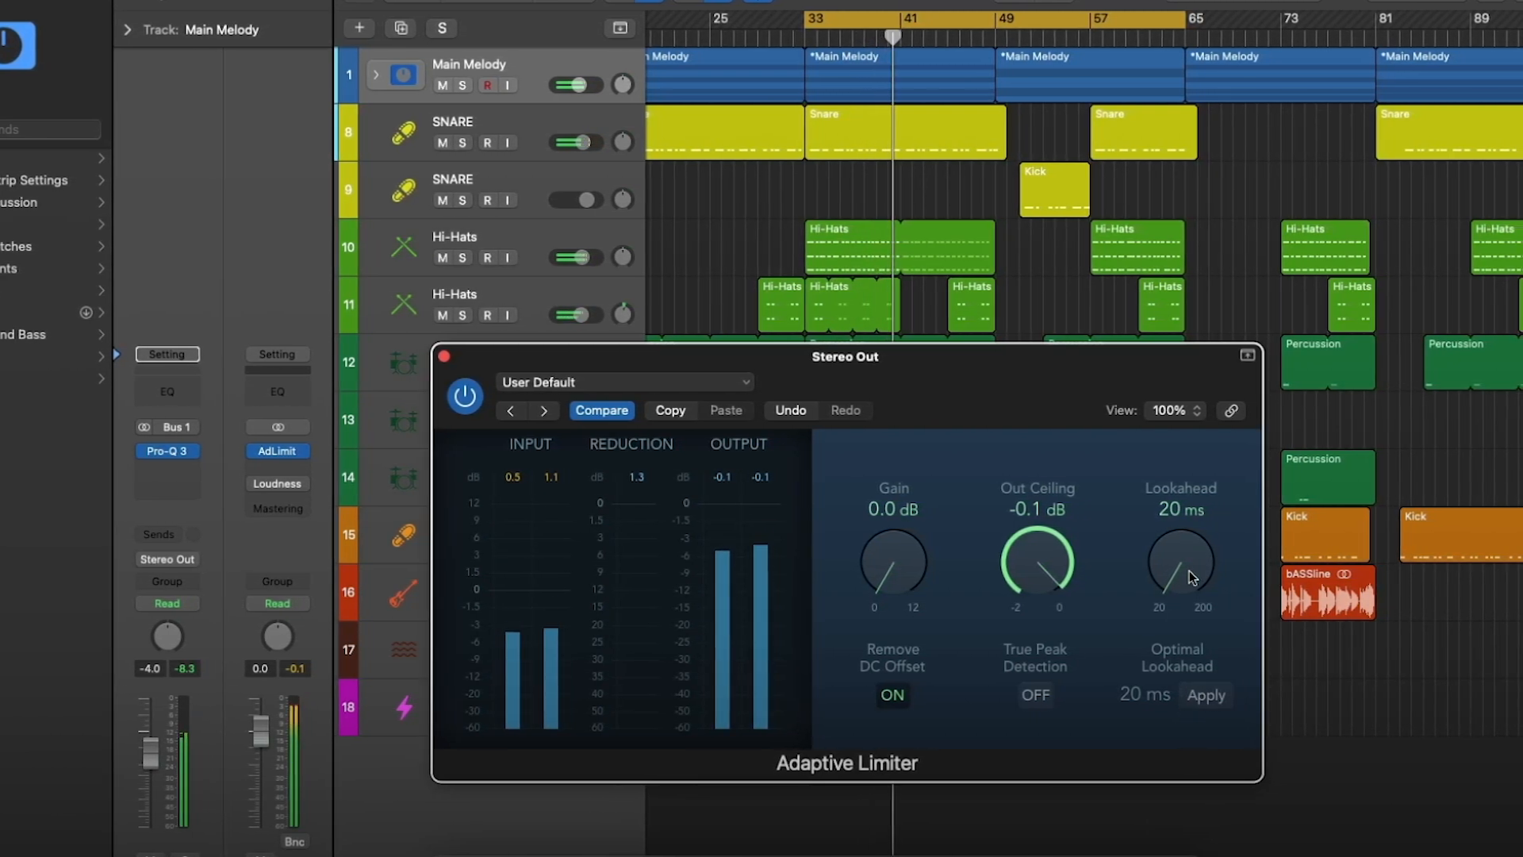
{"action": "left_click_drag", "start_coordinate": [1186, 577], "coordinate": [1124, 119]}
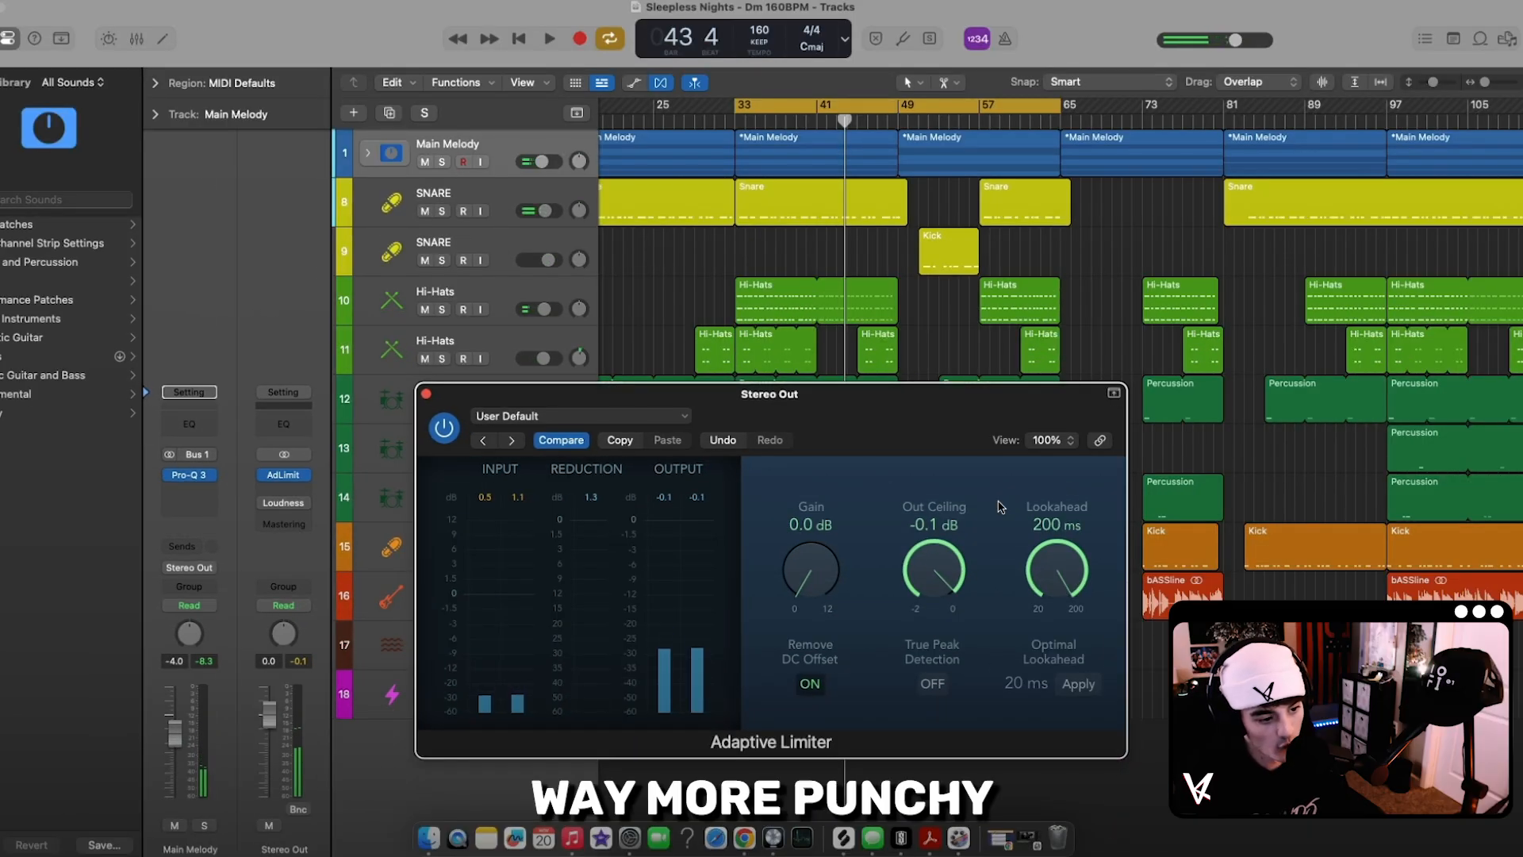
{"action": "left_click_drag", "start_coordinate": [1049, 561], "coordinate": [1057, 802]}
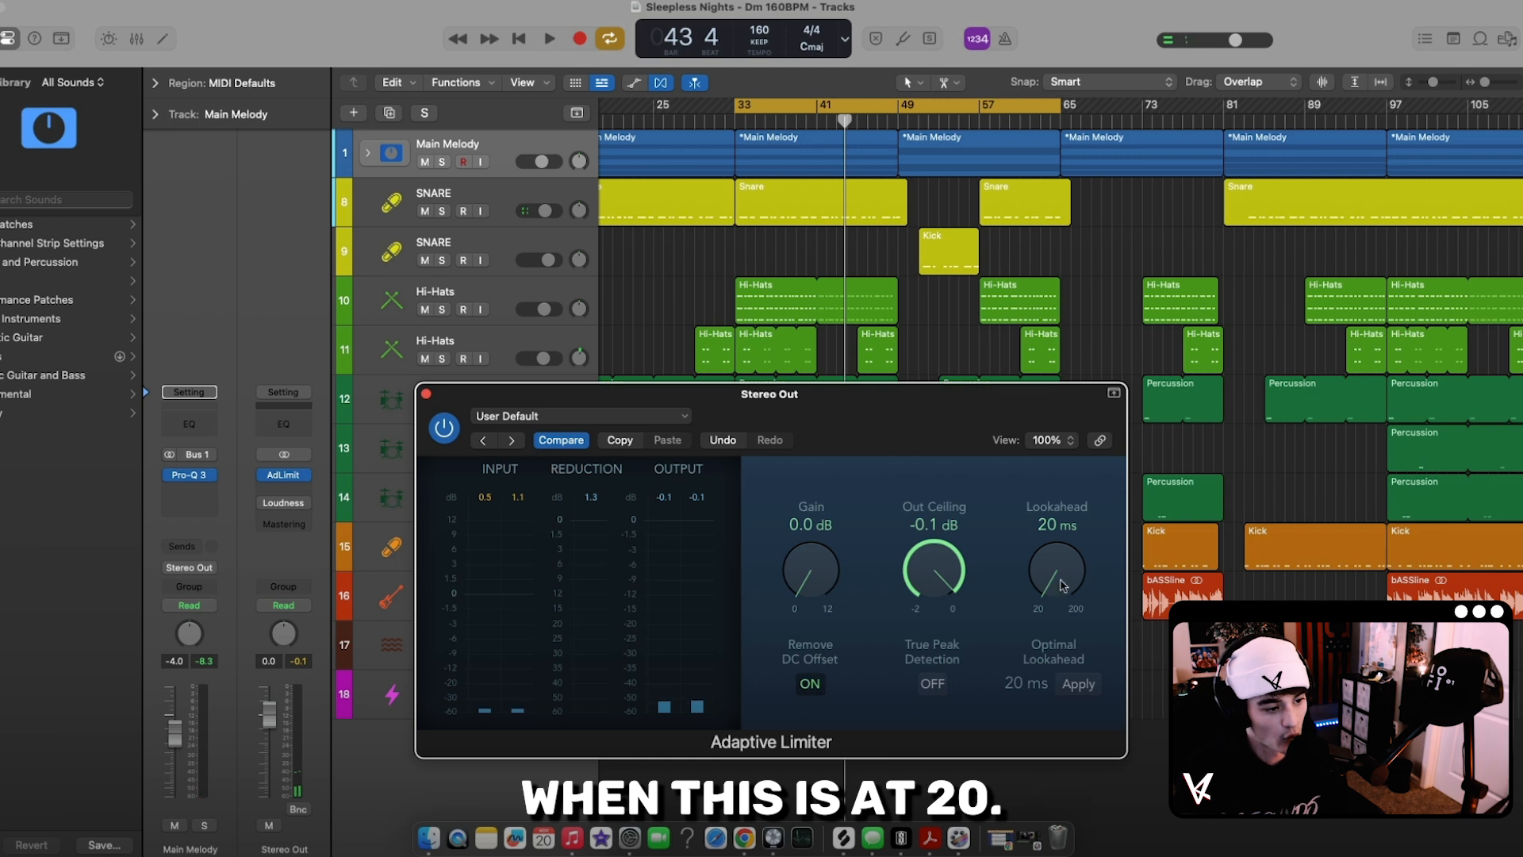
{"action": "left_click_drag", "start_coordinate": [947, 408], "coordinate": [949, 420]}
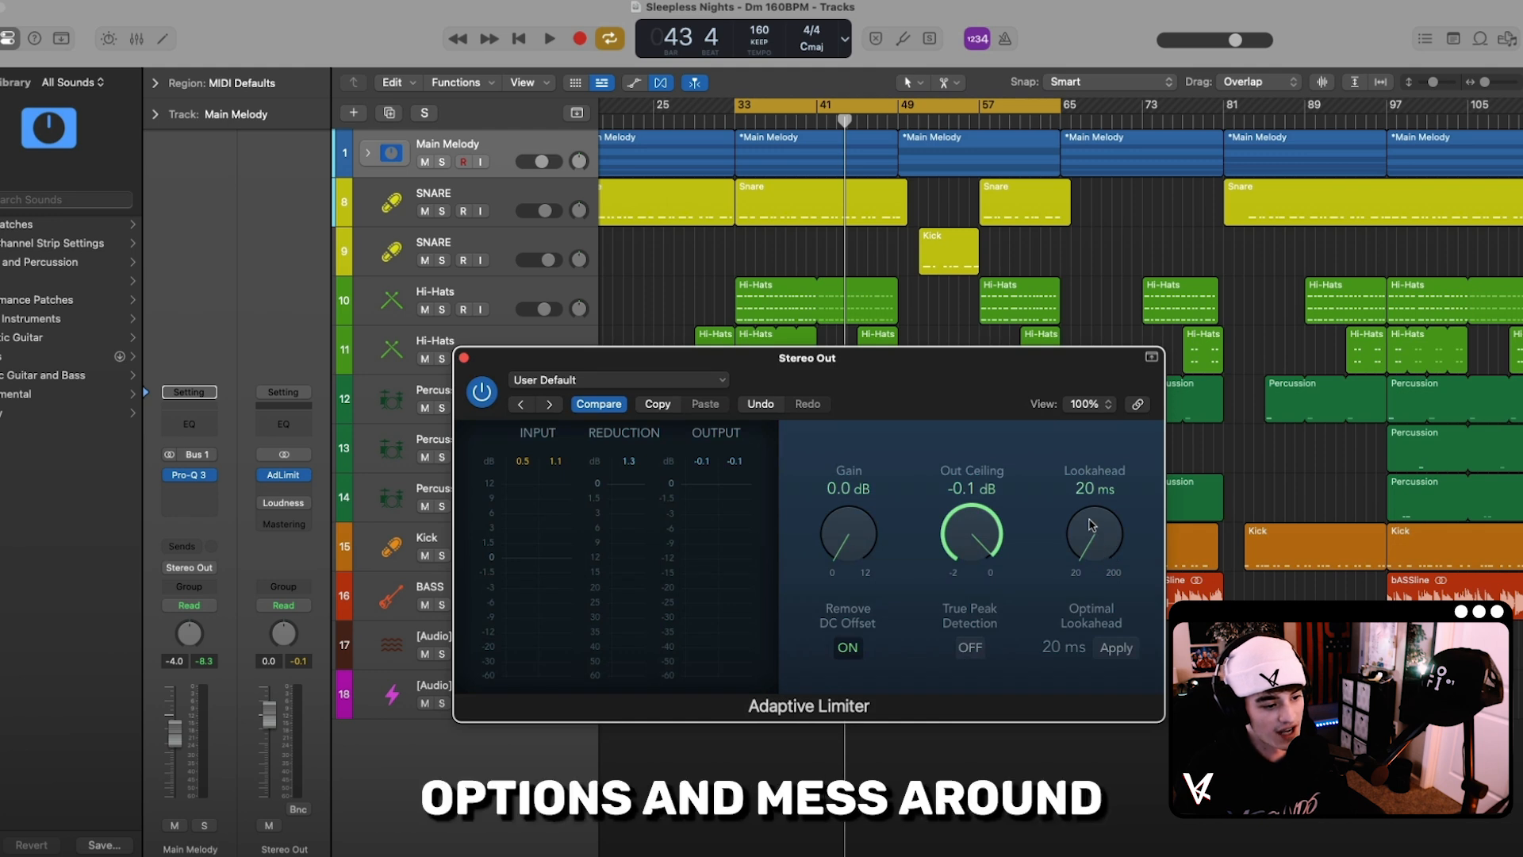
{"action": "left_click_drag", "start_coordinate": [969, 378], "coordinate": [973, 391]}
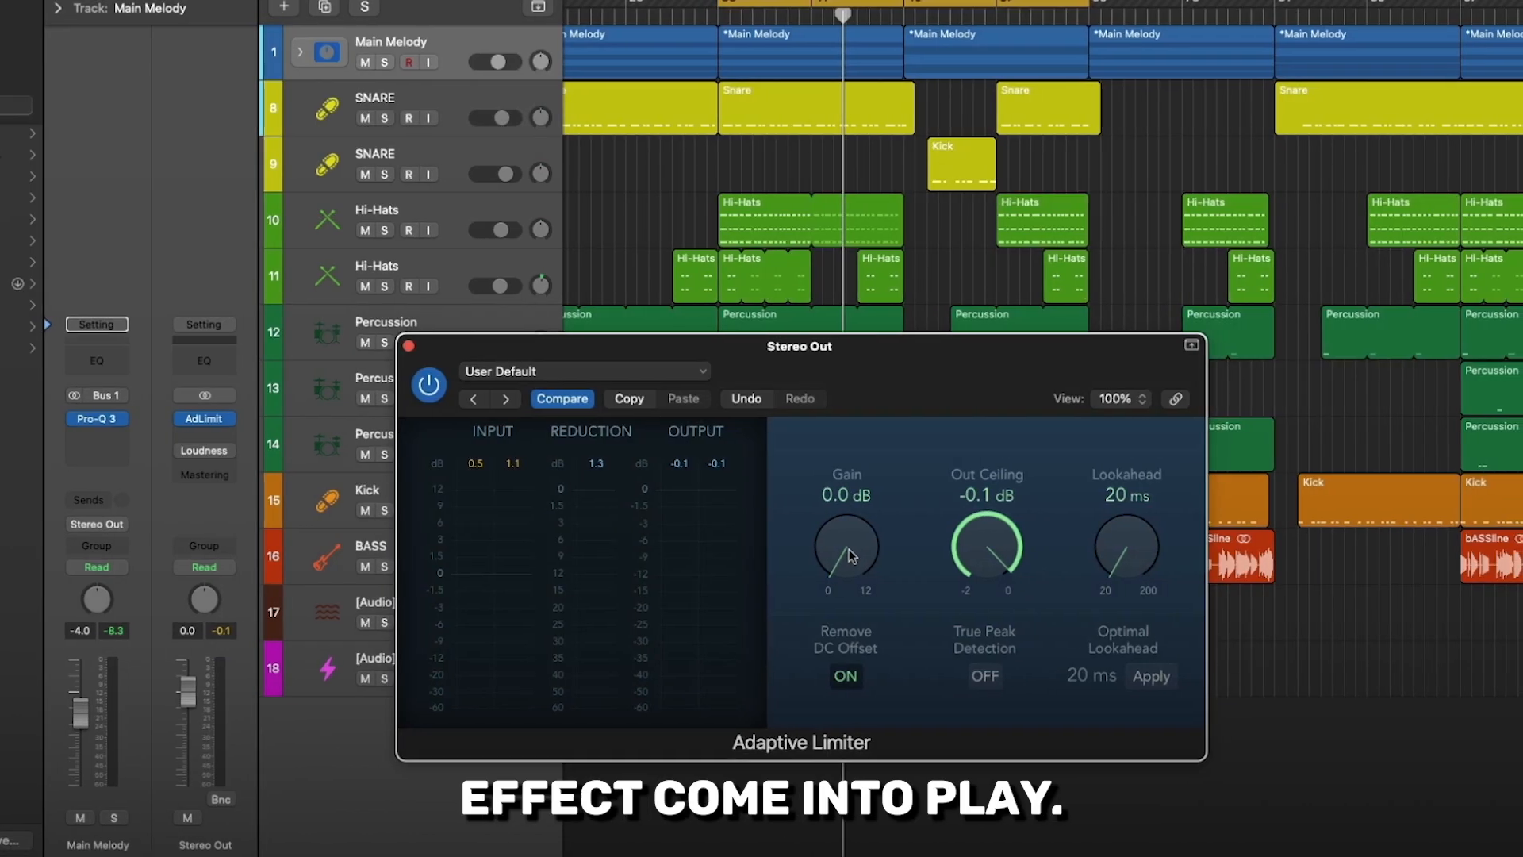
Play the beat while adjusting the Adaptive Limiter's Gain, and raise it to 1.5 dB
{"action": "key", "text": "space"}
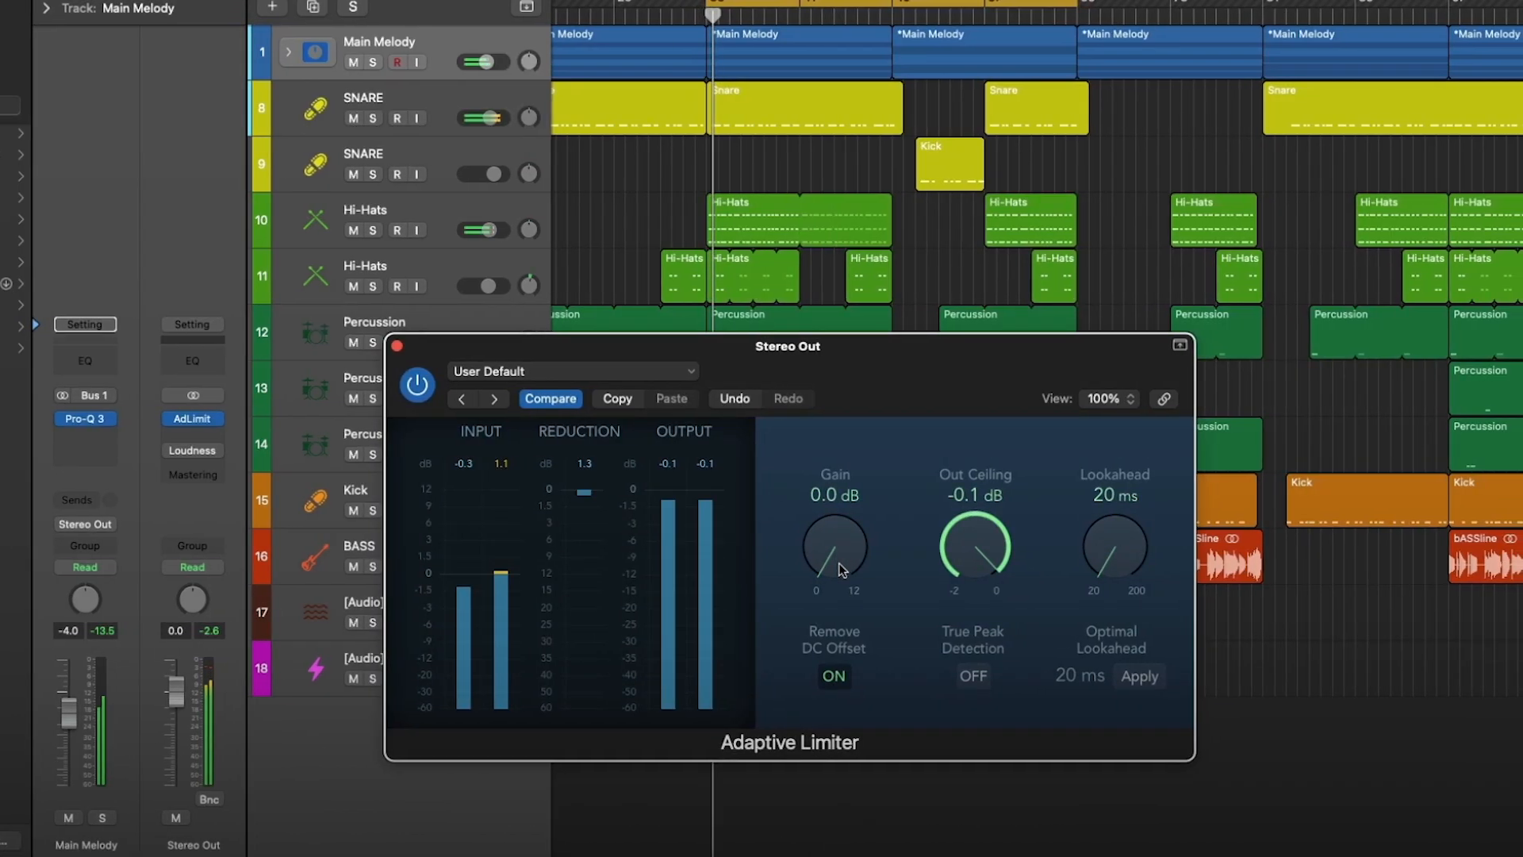
{"action": "left_click_drag", "start_coordinate": [845, 555], "coordinate": [795, 491]}
{"action": "left_click_drag", "start_coordinate": [782, 492], "coordinate": [780, 494]}
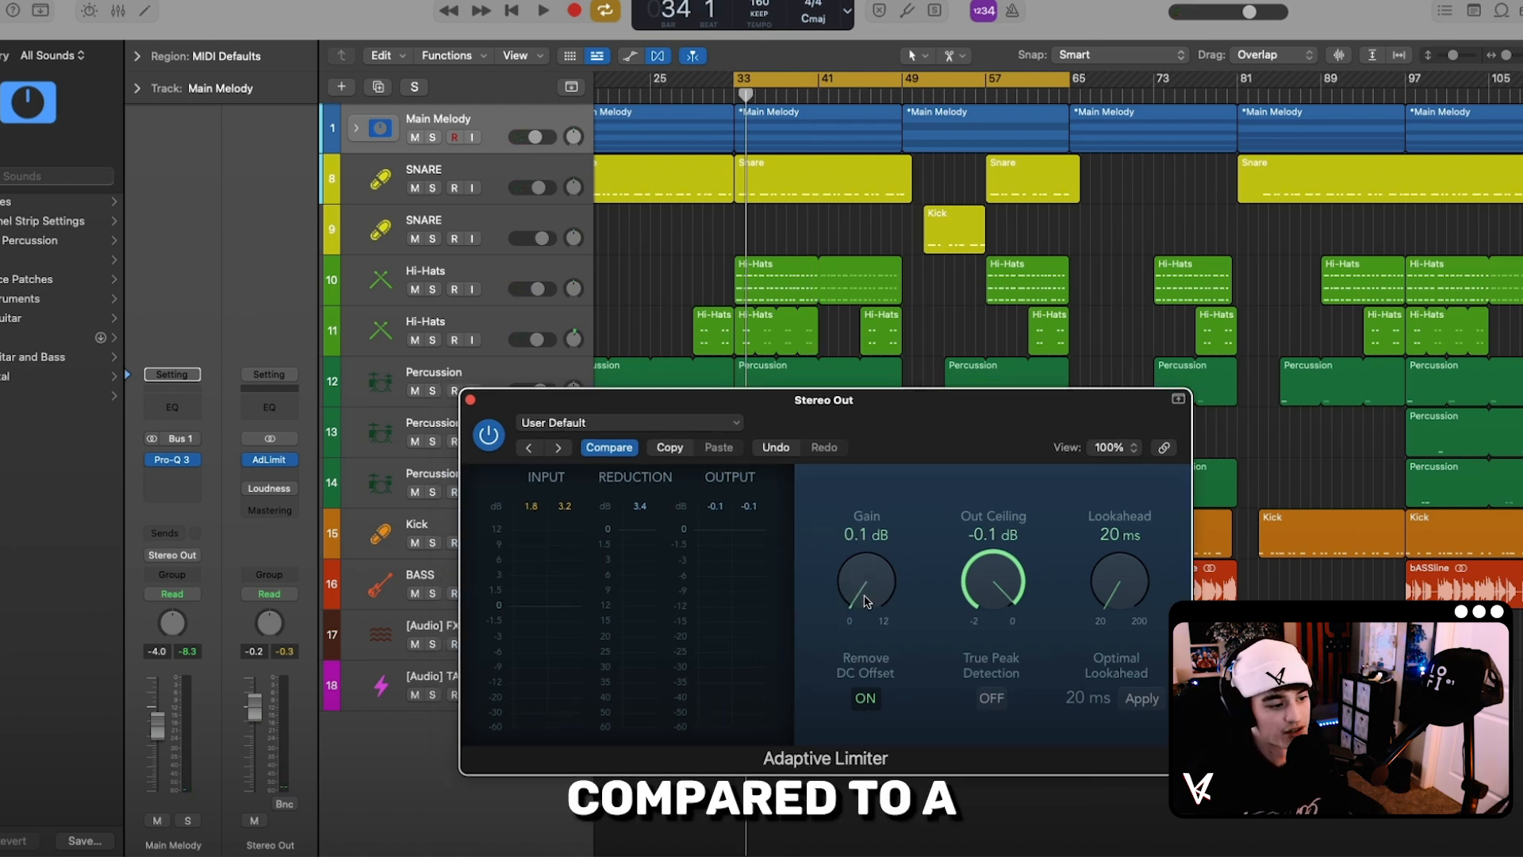
{"action": "left_click_drag", "start_coordinate": [866, 602], "coordinate": [864, 566]}
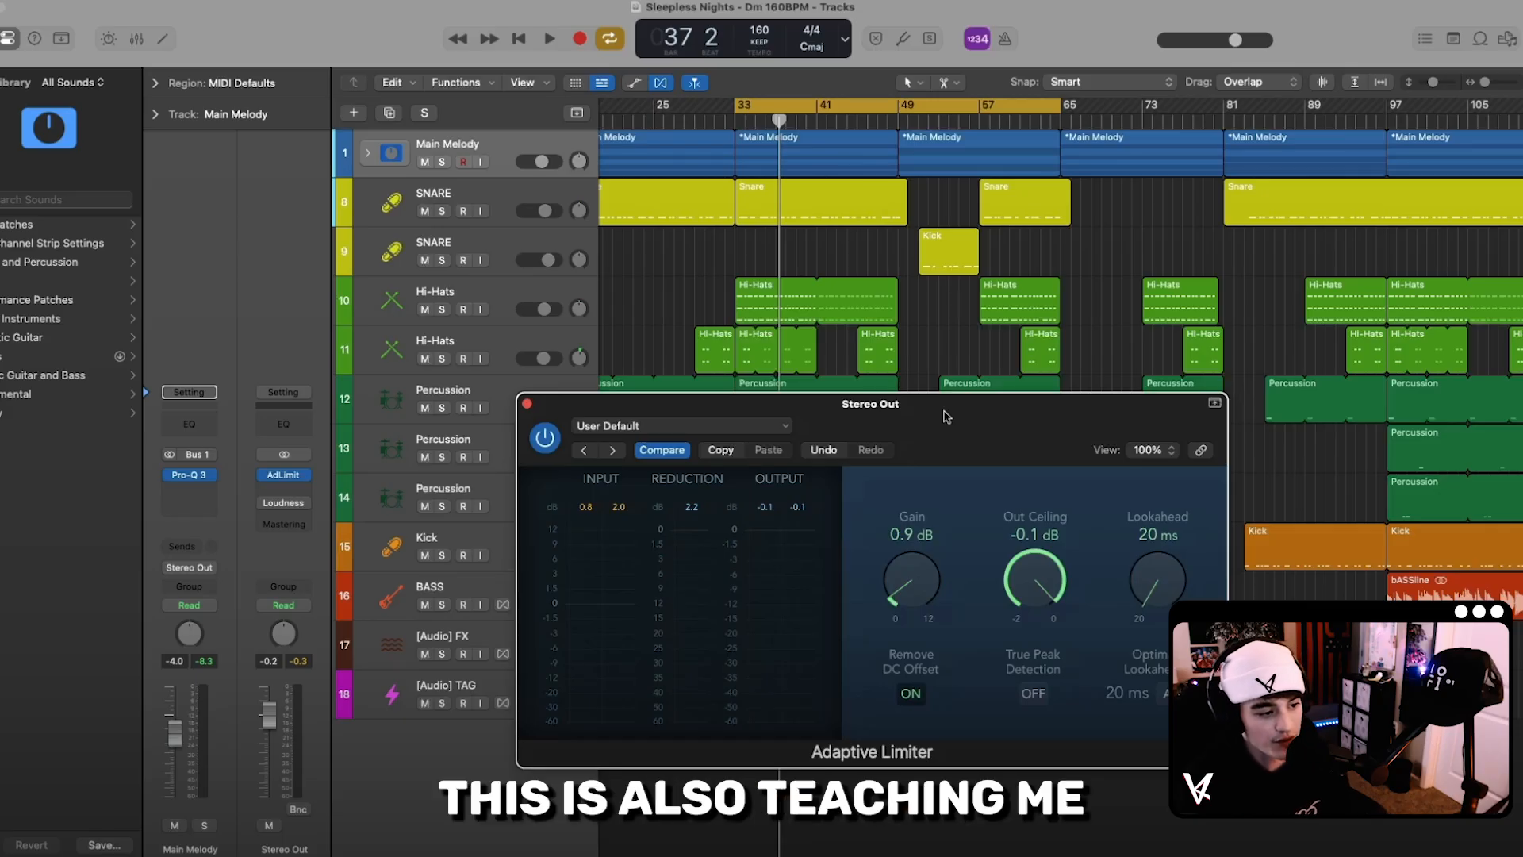
{"action": "left_click_drag", "start_coordinate": [945, 416], "coordinate": [942, 420]}
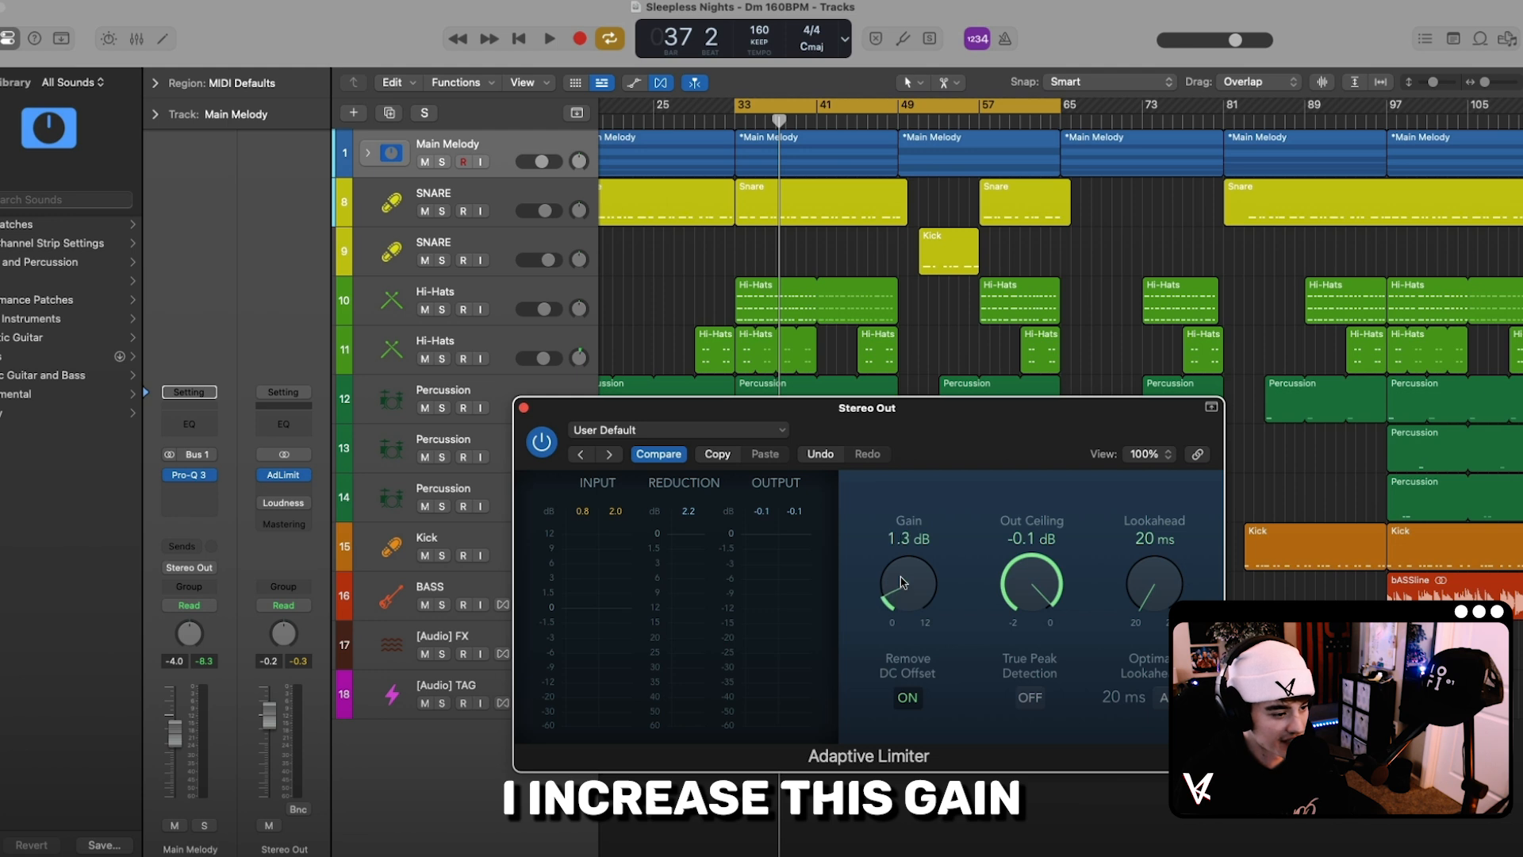
{"action": "left_click_drag", "start_coordinate": [901, 583], "coordinate": [901, 578]}
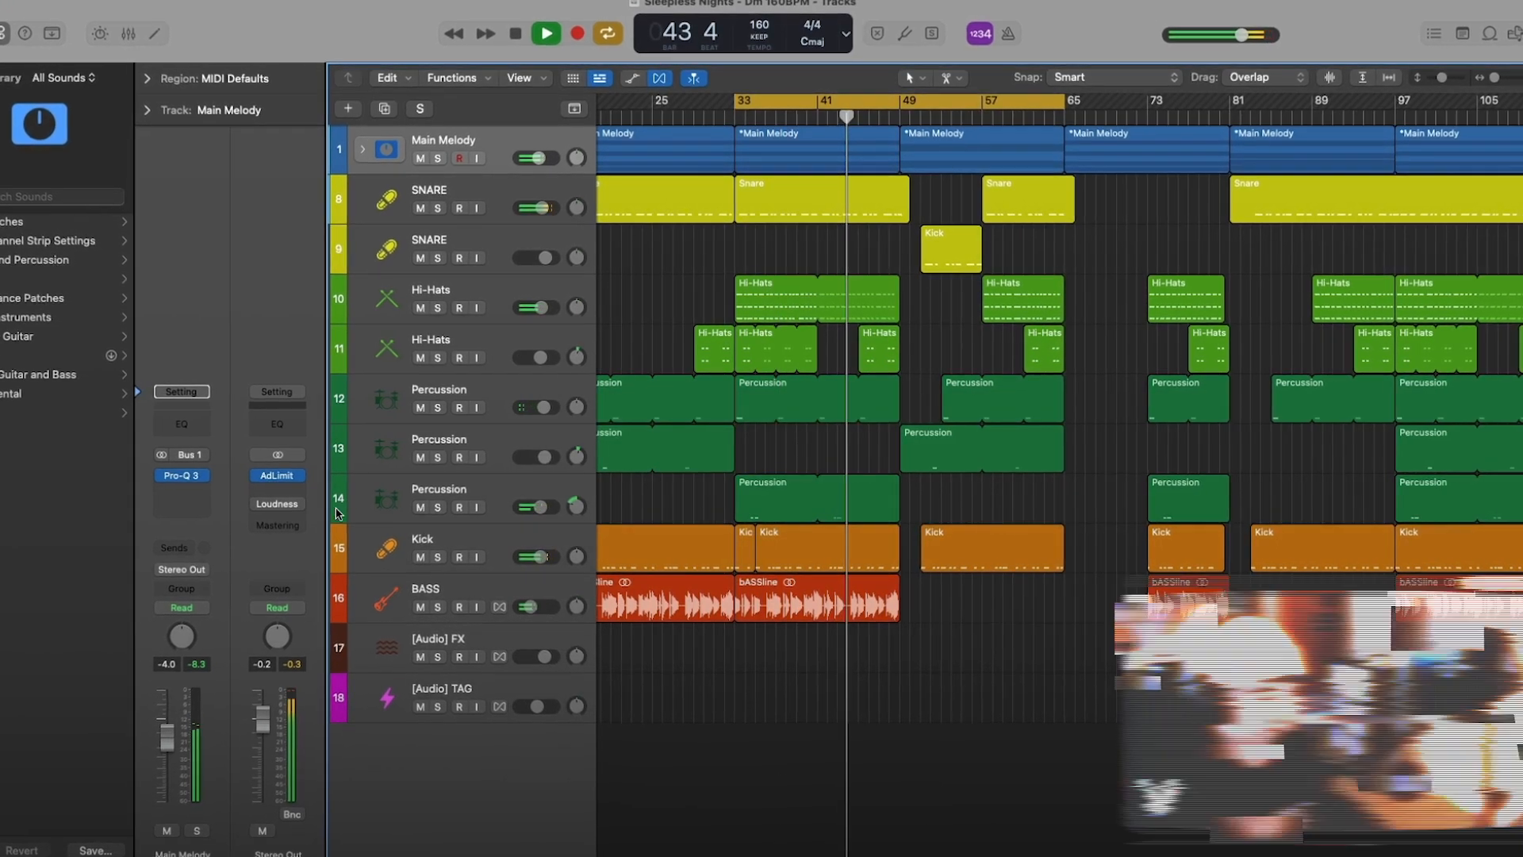
Reopen the Adaptive Limiter beside the track list and slightly lower the volume of the SNARE on track 8
{"action": "left_click", "coordinate": [277, 476]}
{"action": "left_click_drag", "start_coordinate": [942, 418], "coordinate": [1172, 410]}
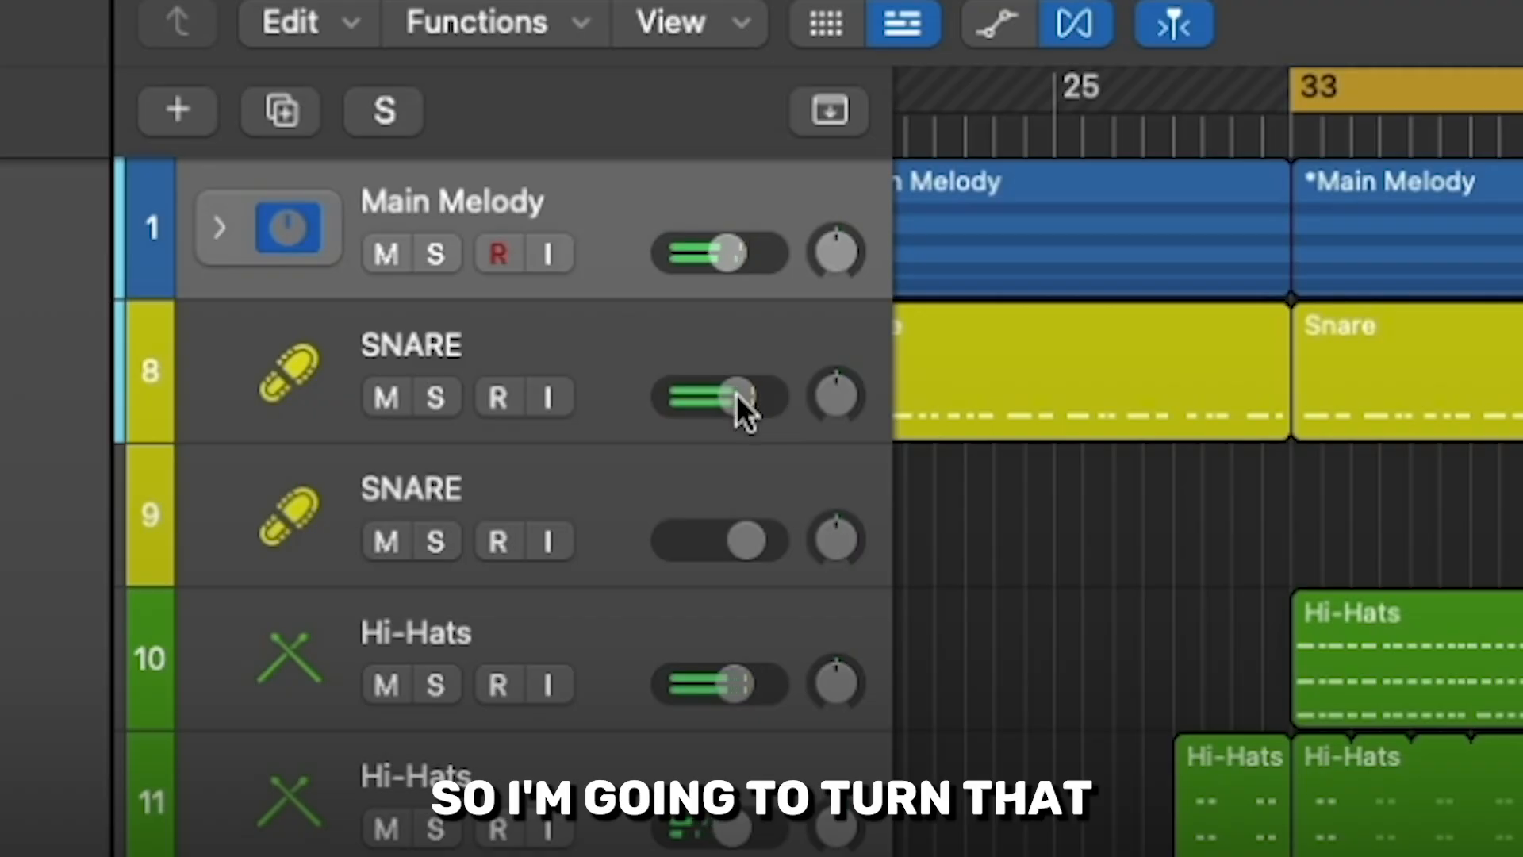
{"action": "left_click_drag", "start_coordinate": [534, 201], "coordinate": [534, 202]}
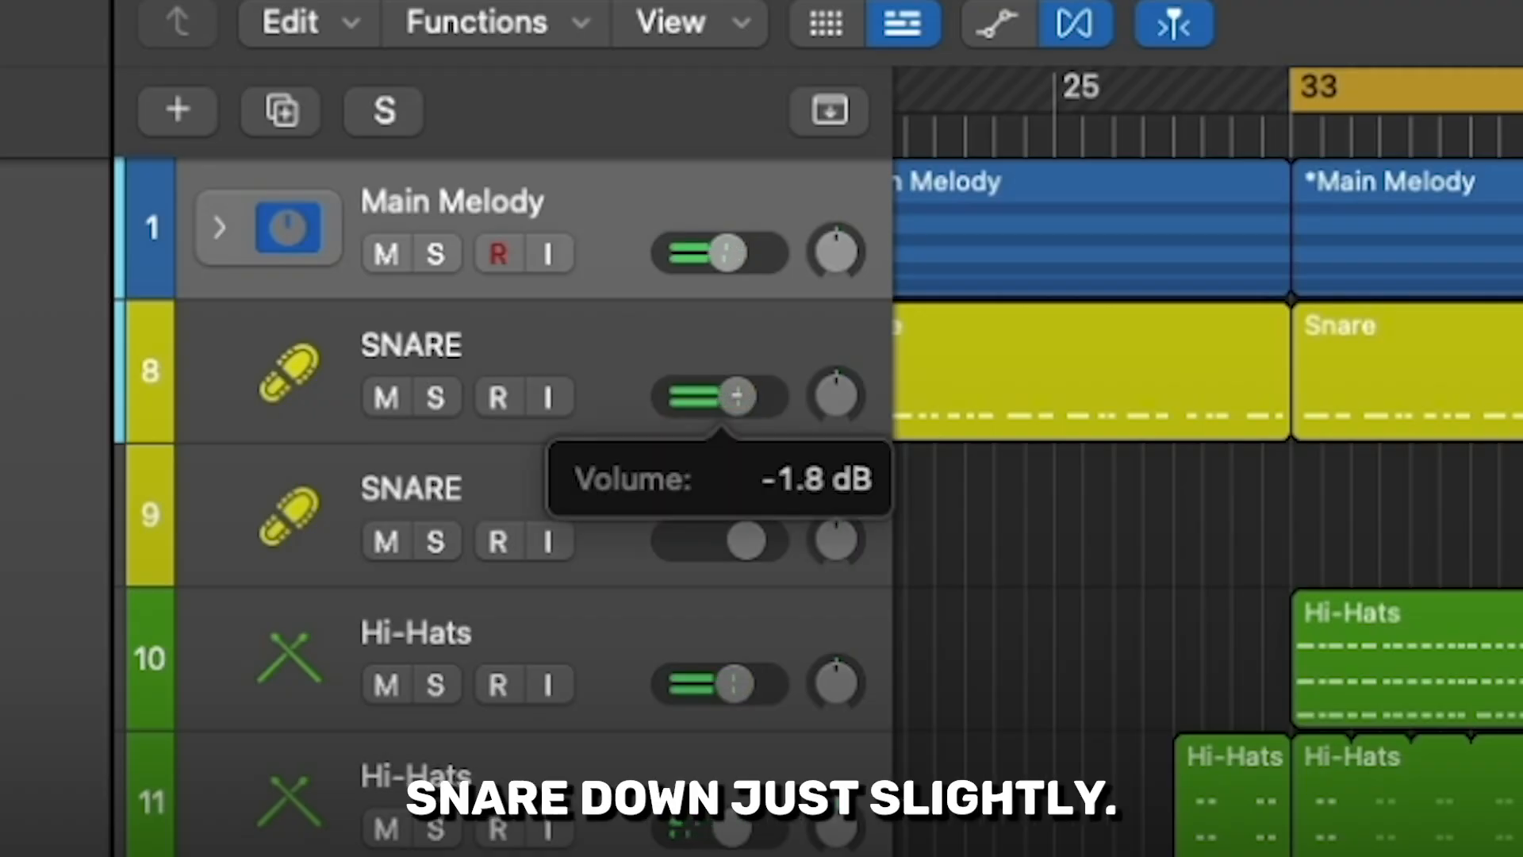
{"action": "left_click_drag", "start_coordinate": [736, 395], "coordinate": [730, 395]}
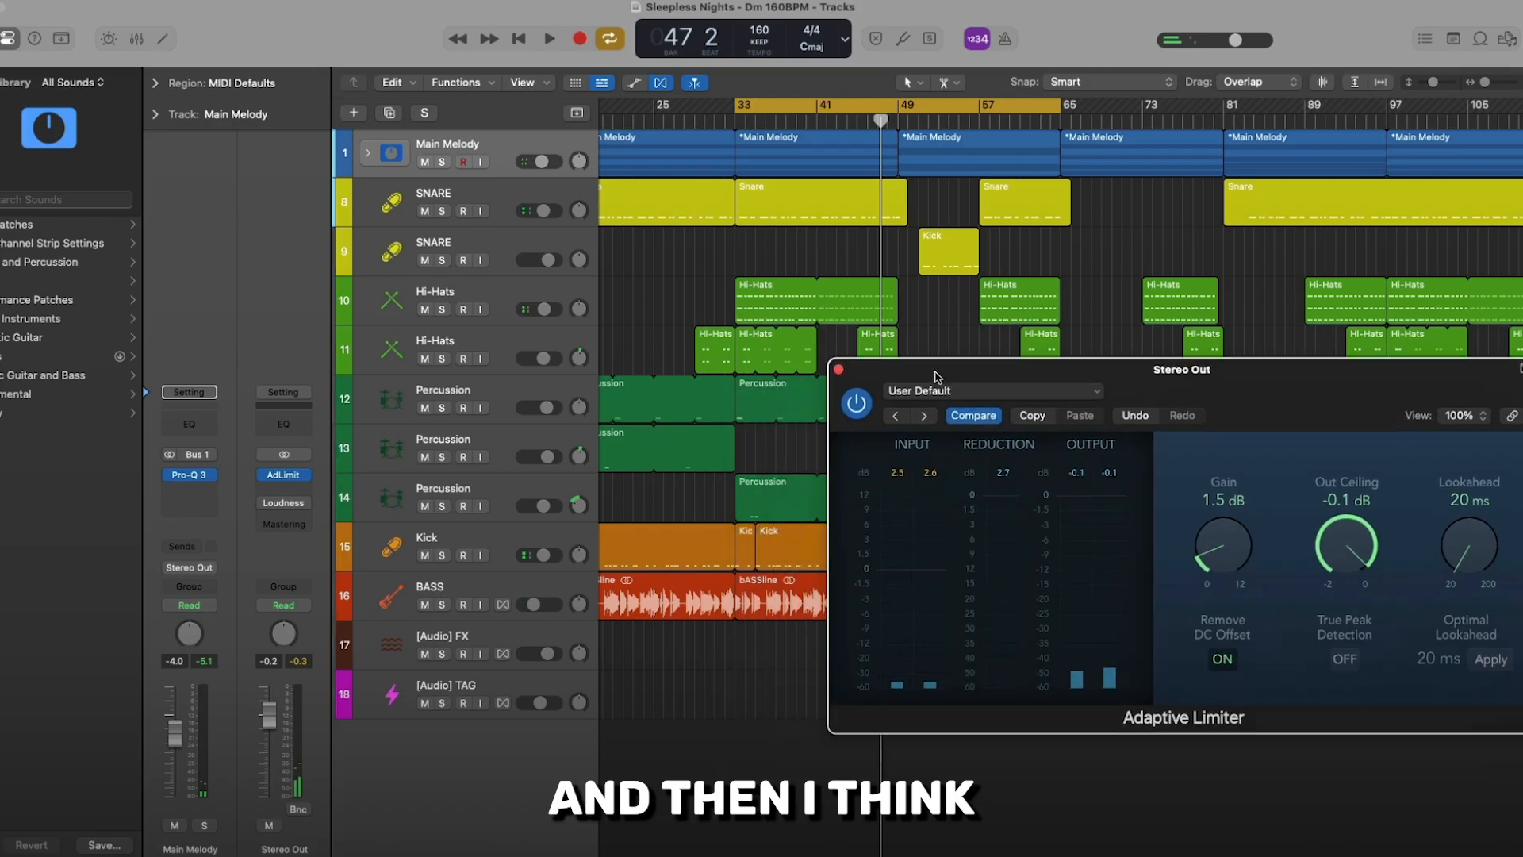
Lower the Kick track's volume to -3.8 dB and move the limiter window back over the arrangement
{"action": "left_click_drag", "start_coordinate": [937, 378], "coordinate": [954, 354]}
{"action": "left_click", "coordinate": [534, 555]}
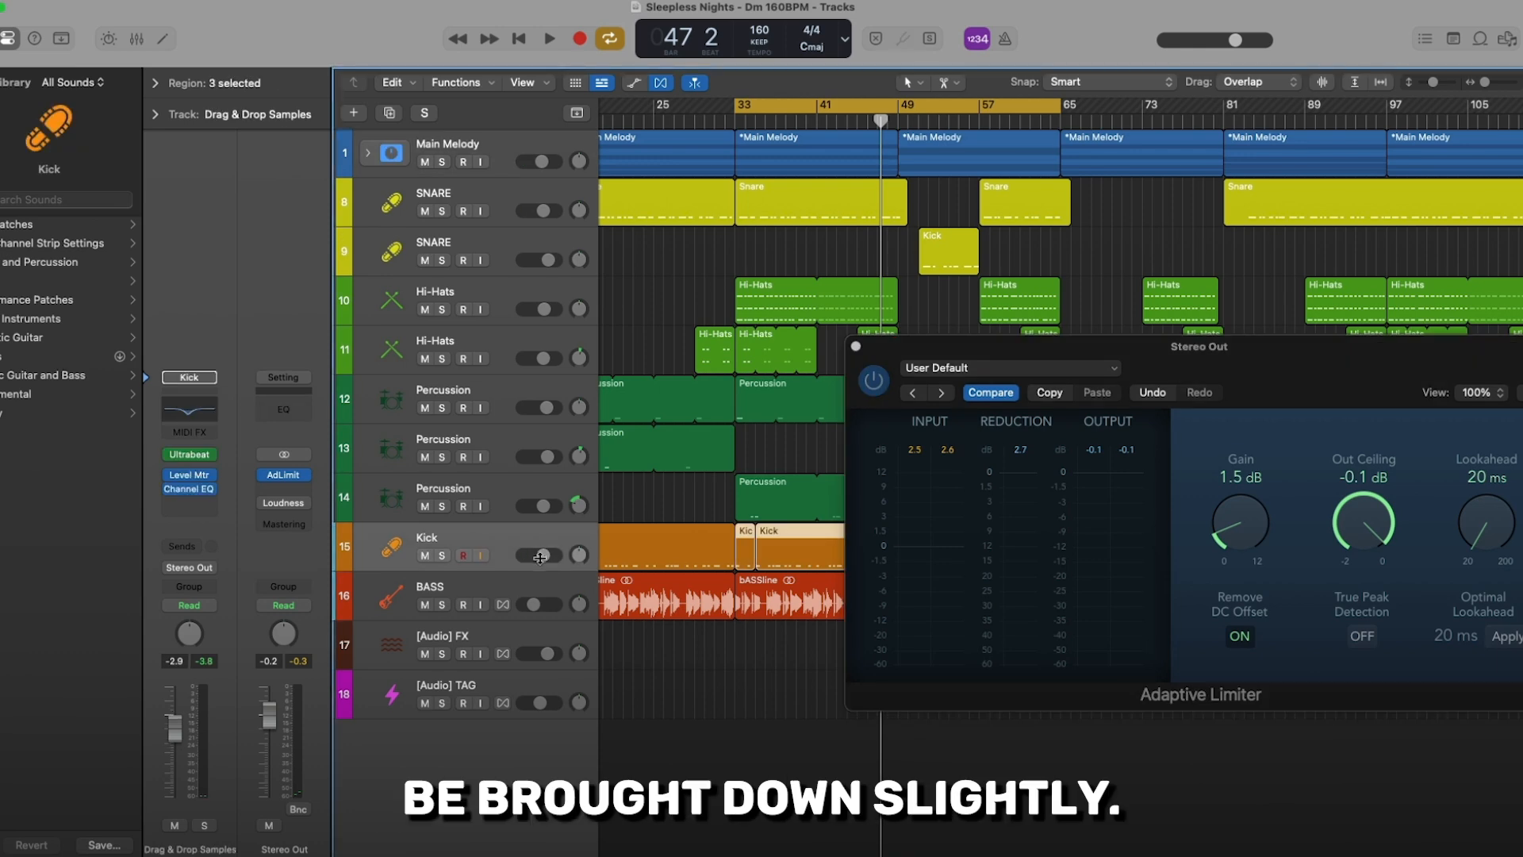
{"action": "left_click_drag", "start_coordinate": [544, 557], "coordinate": [541, 558]}
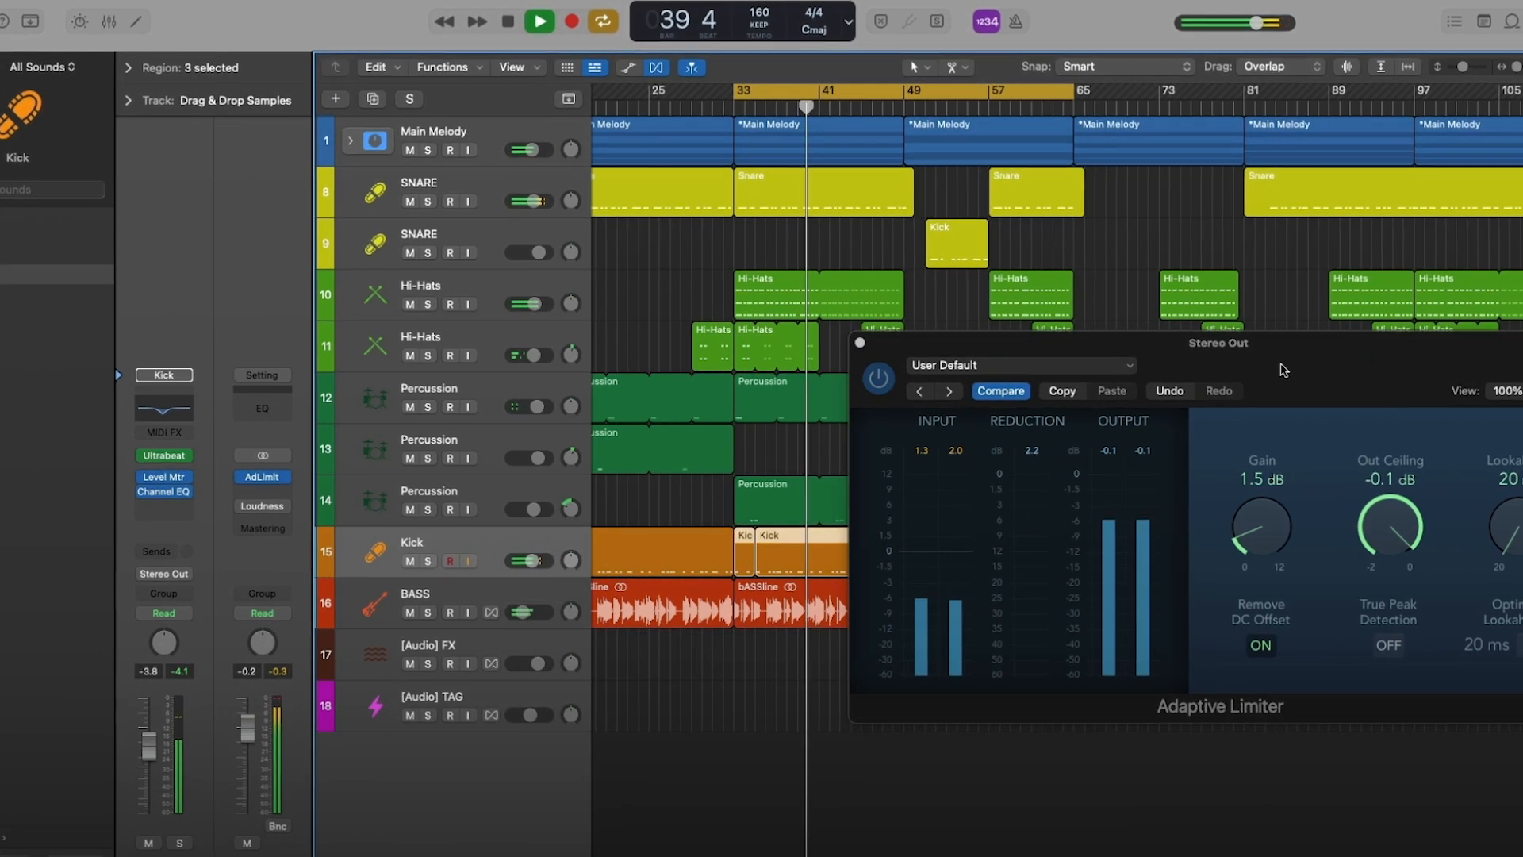
{"action": "left_click_drag", "start_coordinate": [1263, 370], "coordinate": [968, 474]}
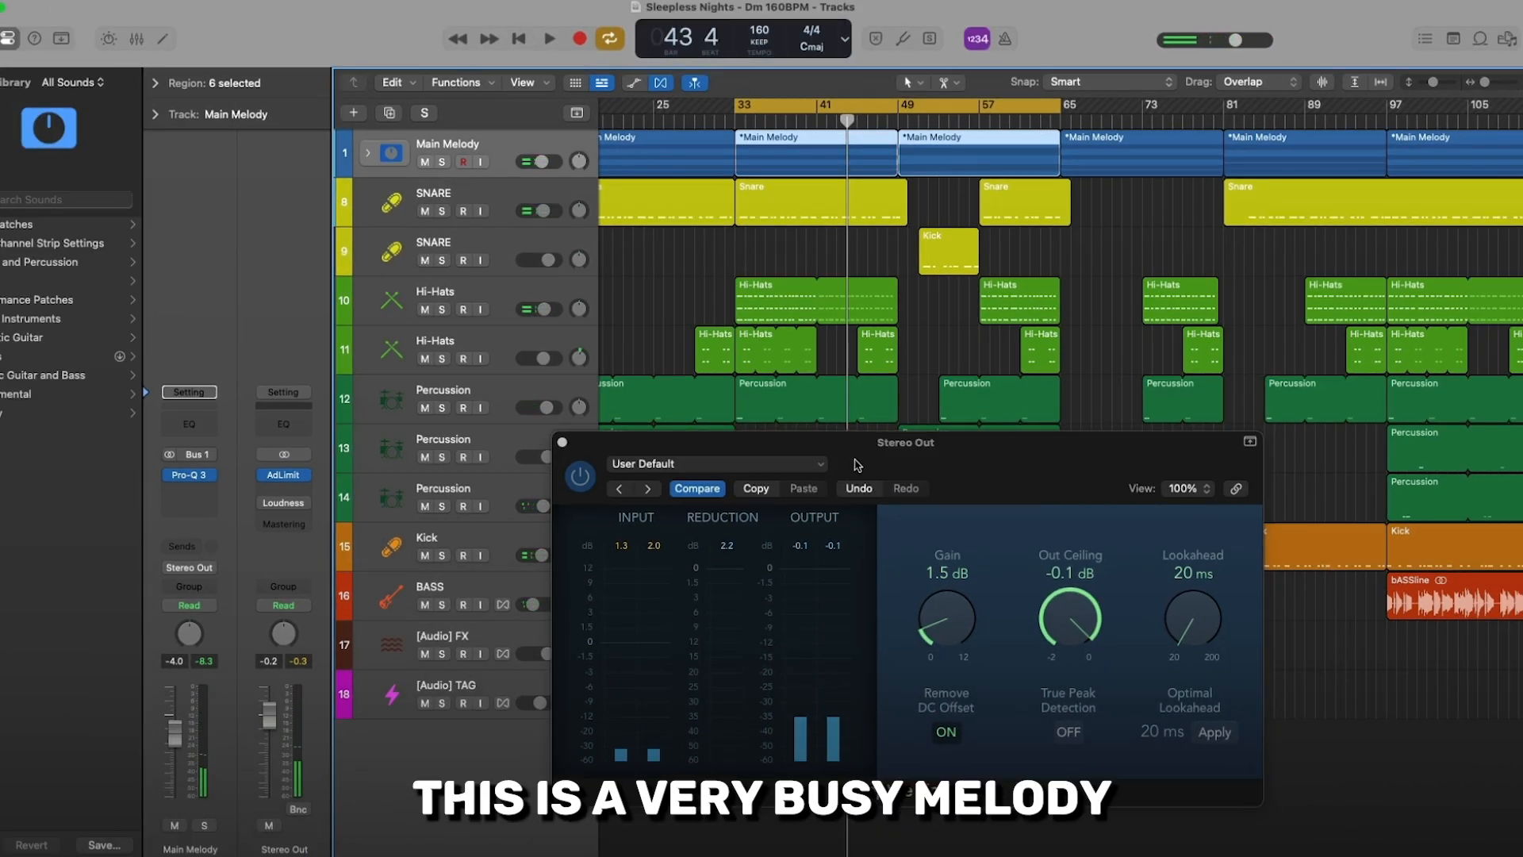
{"action": "left_click_drag", "start_coordinate": [856, 464], "coordinate": [897, 383]}
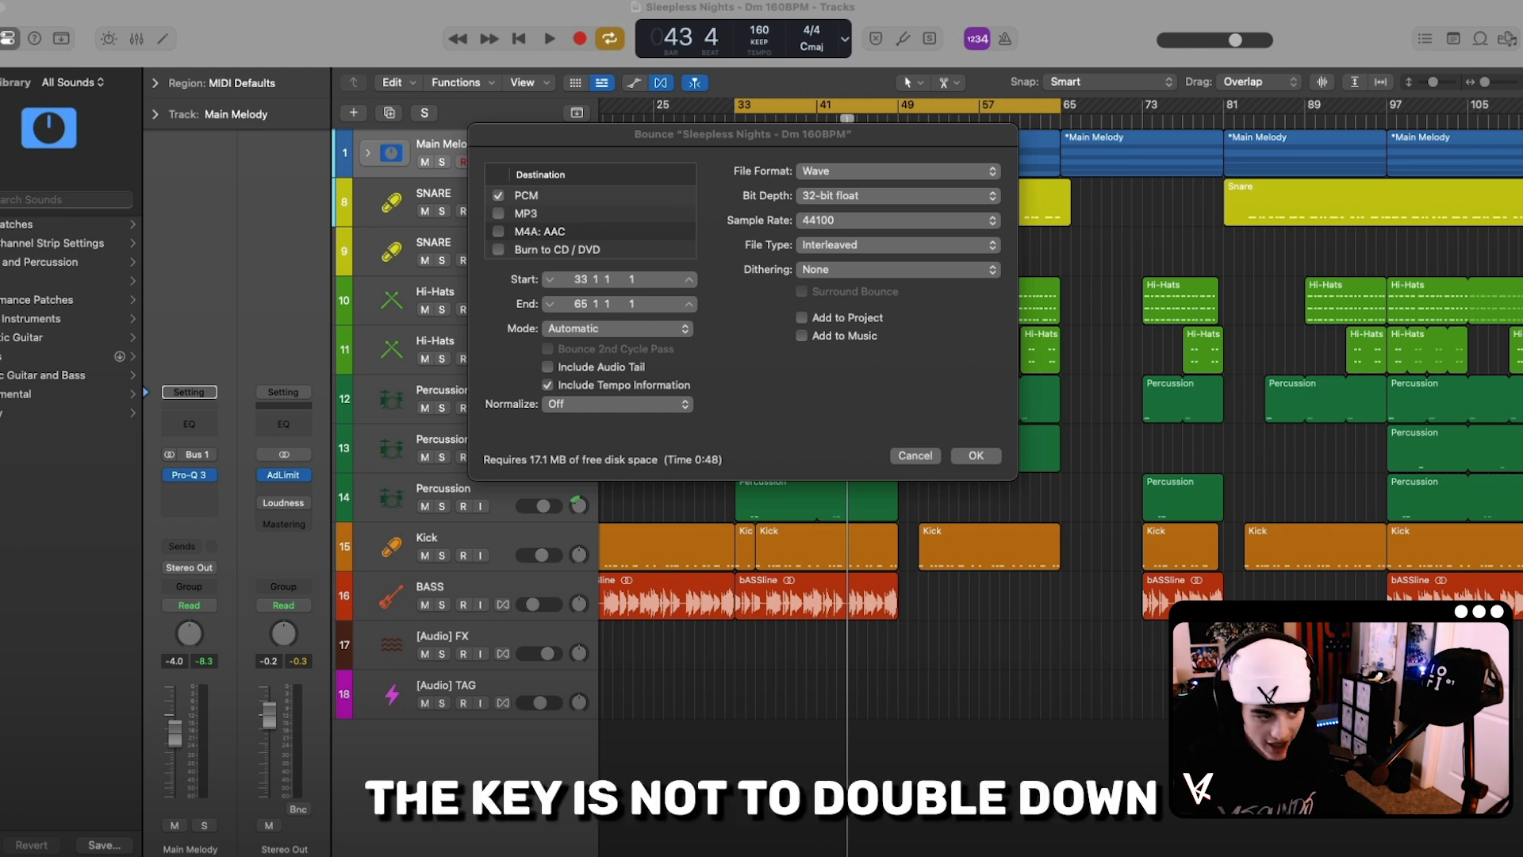
Cancel the bounce and set the Adaptive Limiter's Gain to 1.4 dB after auditioning it at 4.9 dB
{"action": "left_click", "coordinate": [917, 456]}
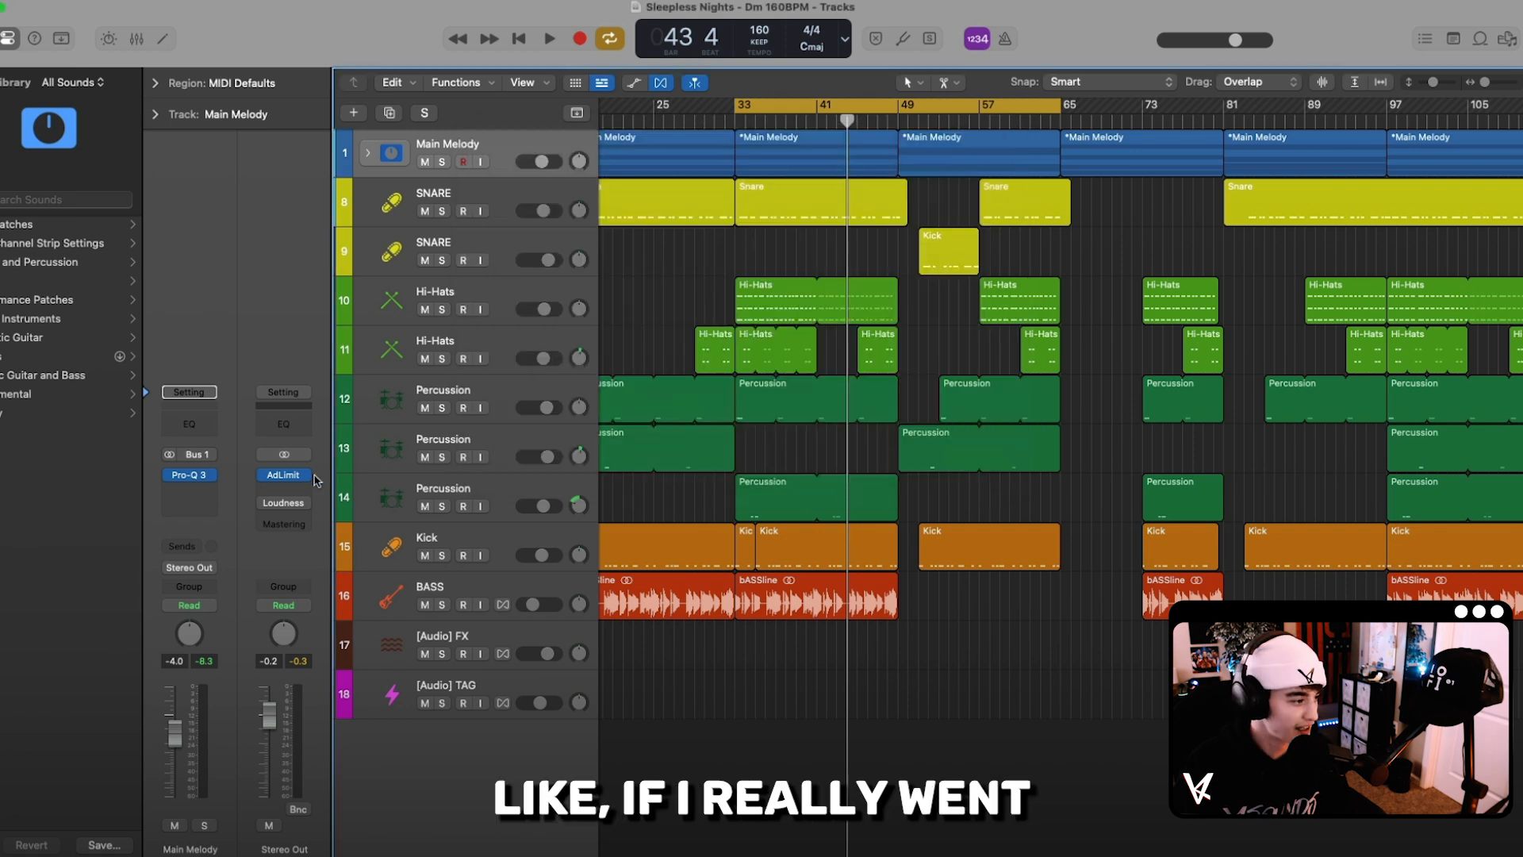
{"action": "left_click", "coordinate": [283, 474]}
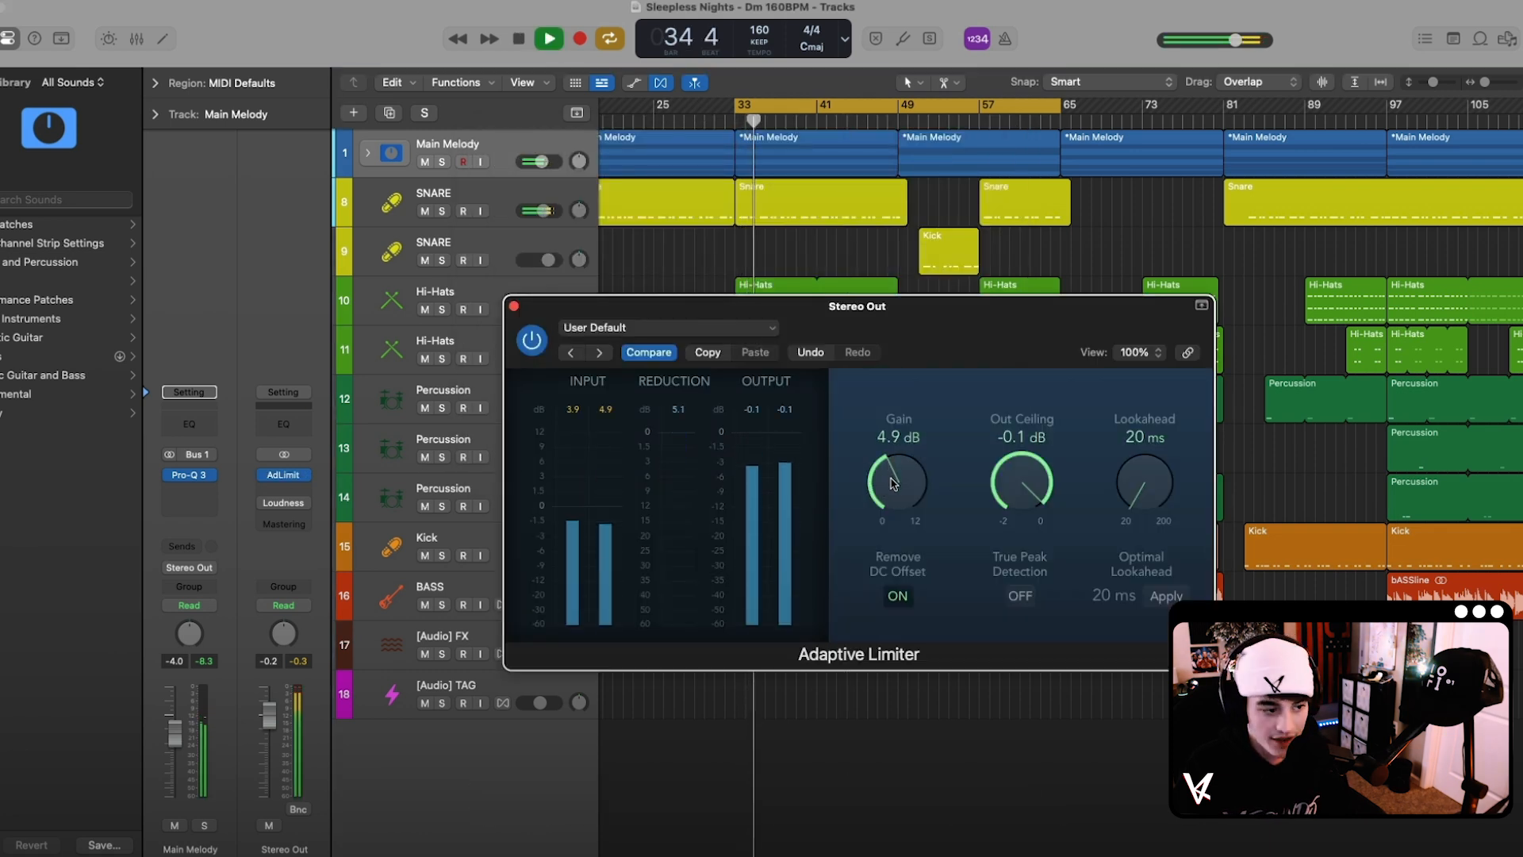
{"action": "key", "text": "space"}
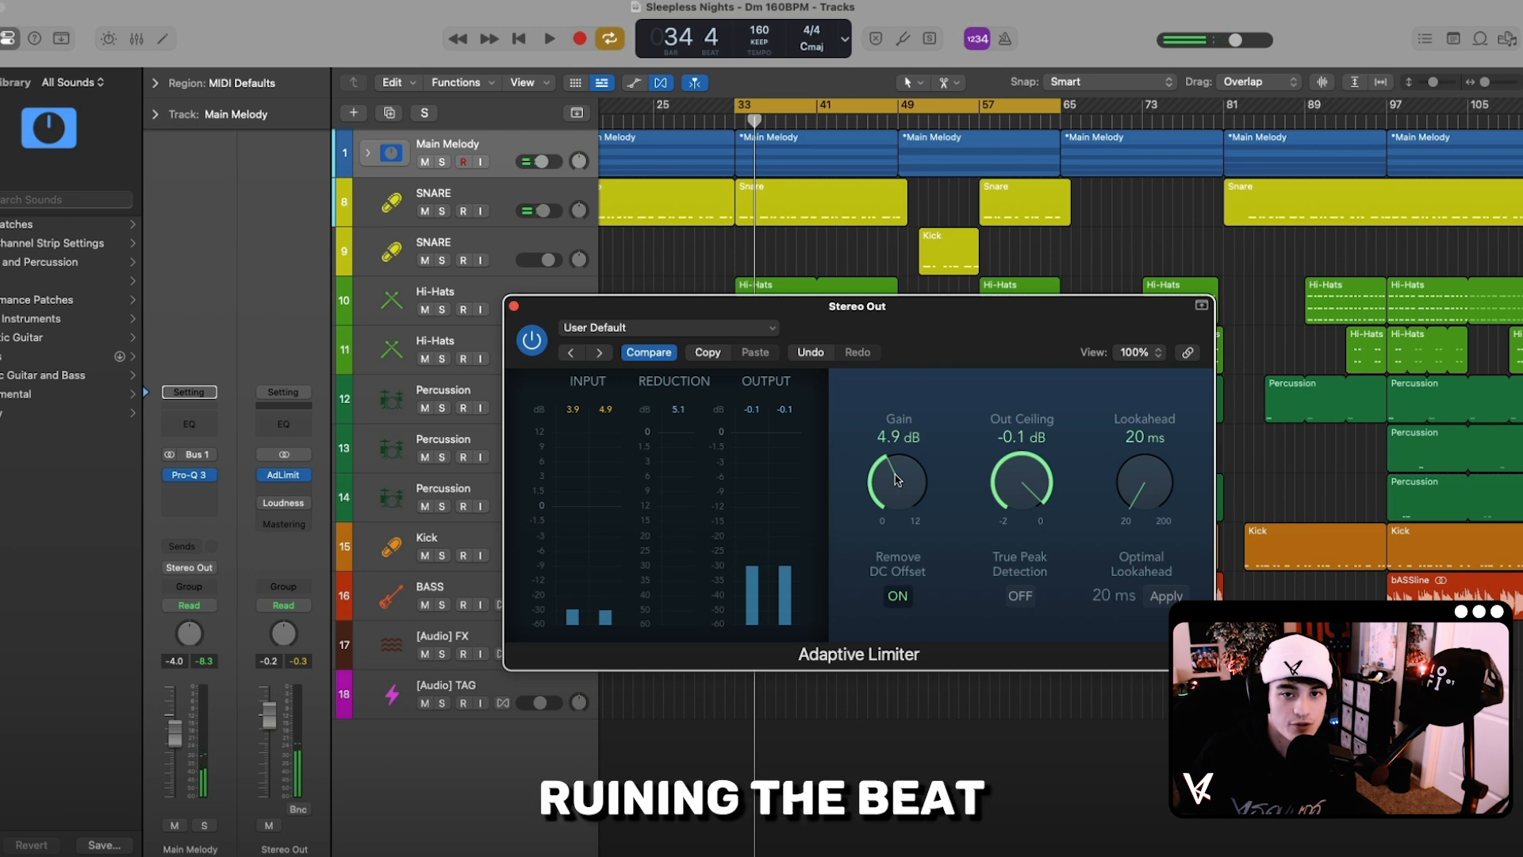
{"action": "left_click_drag", "start_coordinate": [897, 480], "coordinate": [916, 474]}
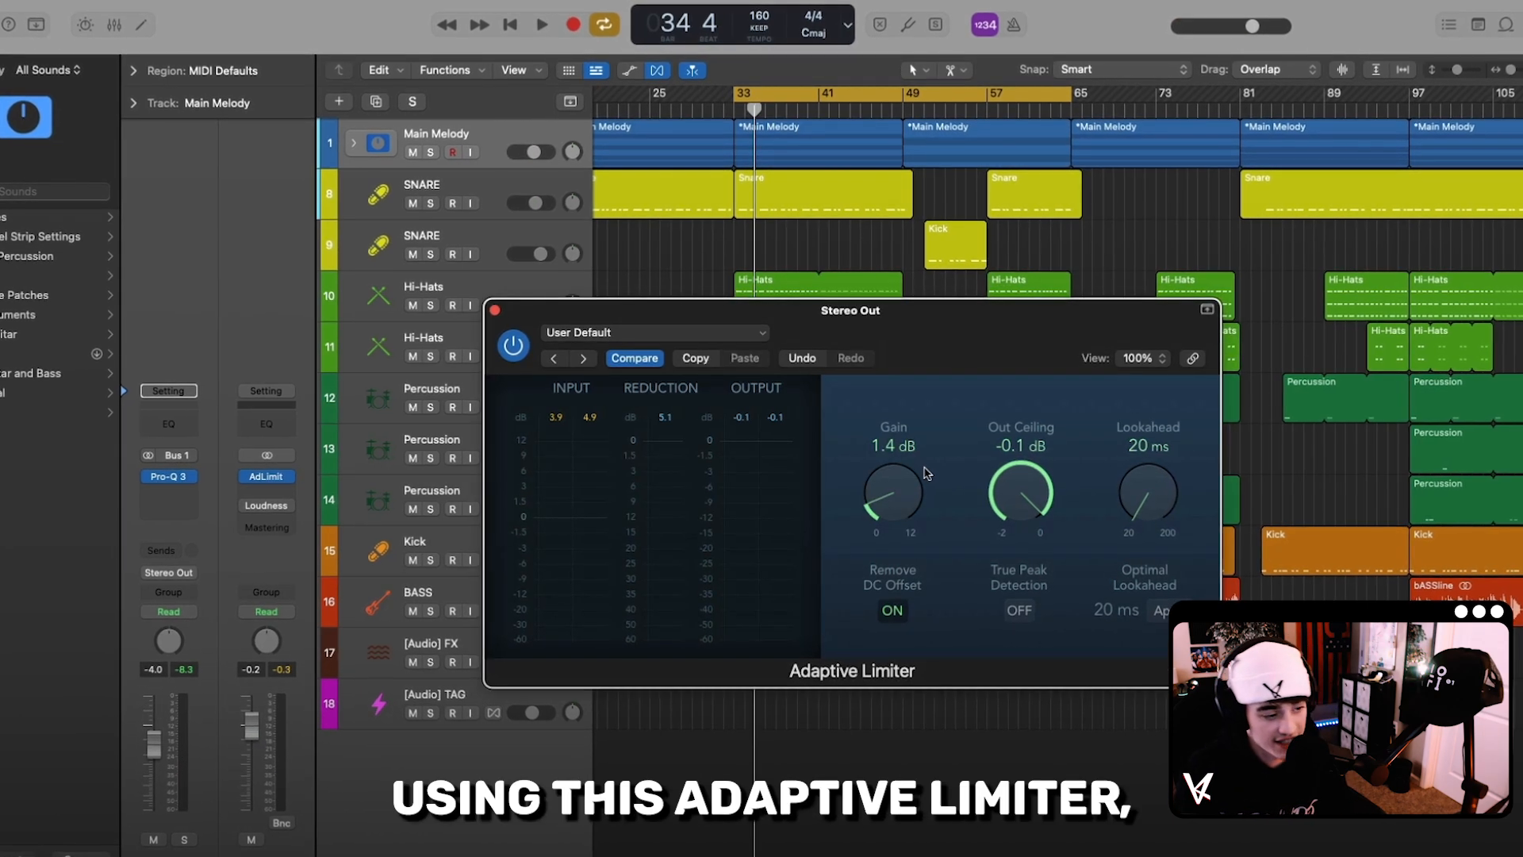